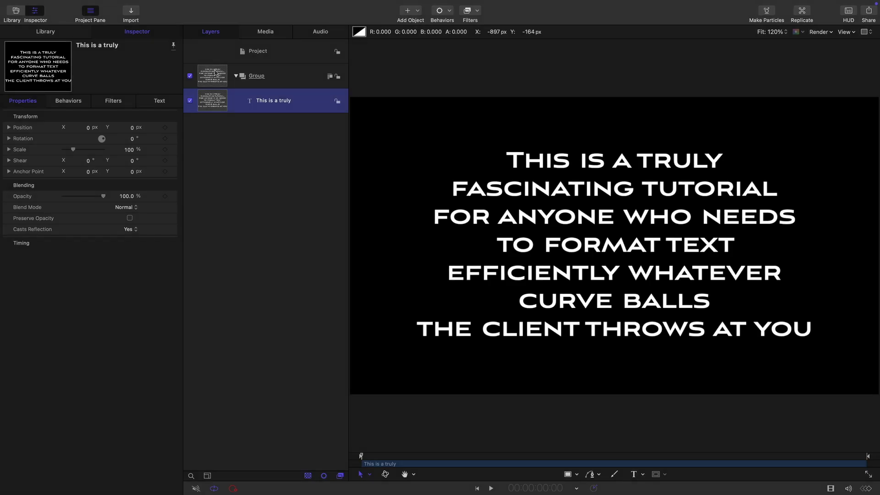
Step: Select the 'This is a truly' text layer inside its group in the Layers list
left_click(216, 73)
left_click(210, 108)
Step: Add a Sequence Text behavior from Text Animation to the text layer
left_click(451, 12)
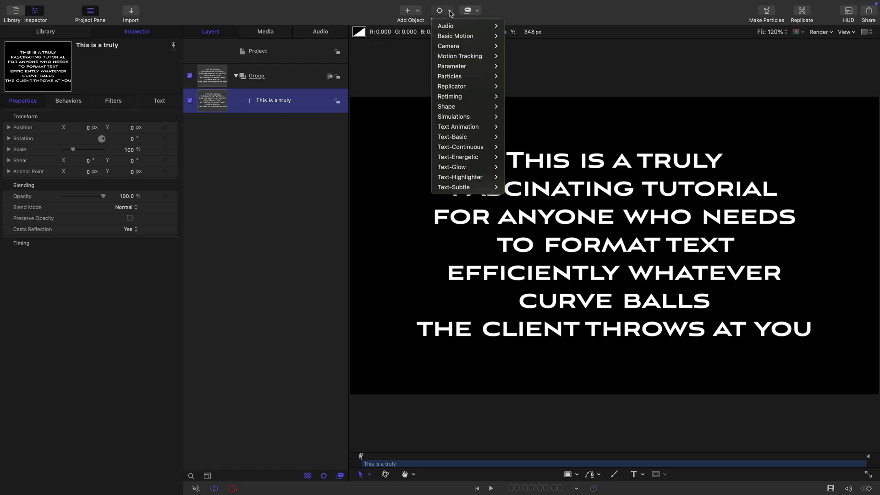
mouse_move(461, 129)
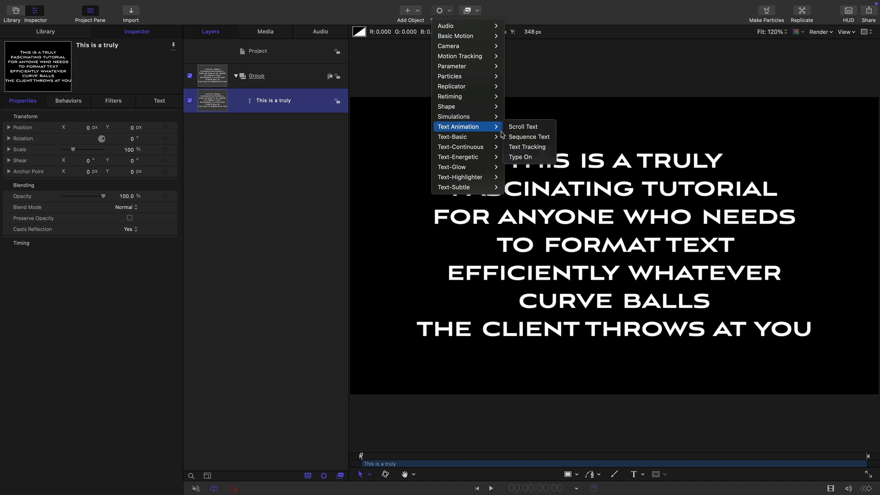
left_click(538, 138)
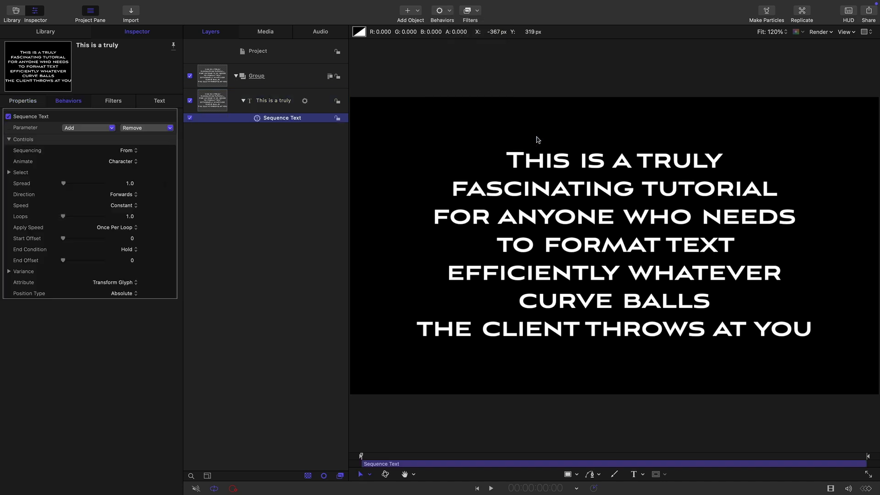
Step: Add a Face Color parameter to the sequence and set it to yellow
left_click(80, 129)
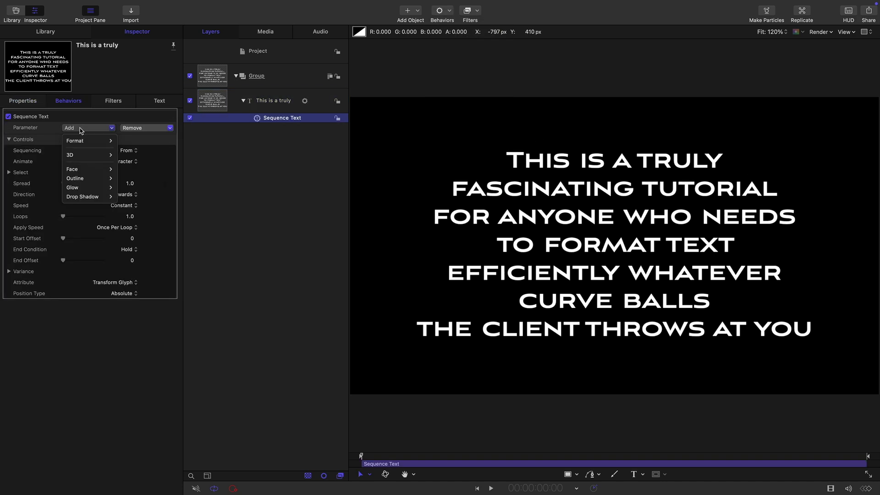
mouse_move(87, 170)
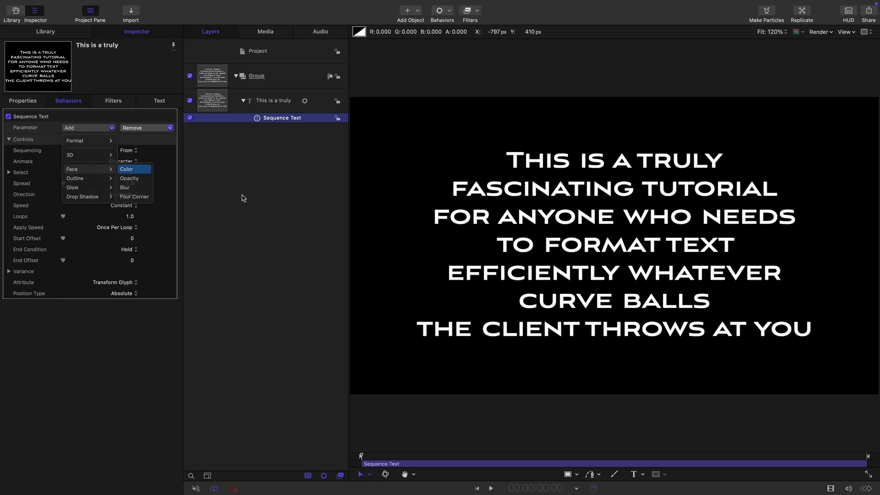
left_click(129, 169)
left_click(124, 138)
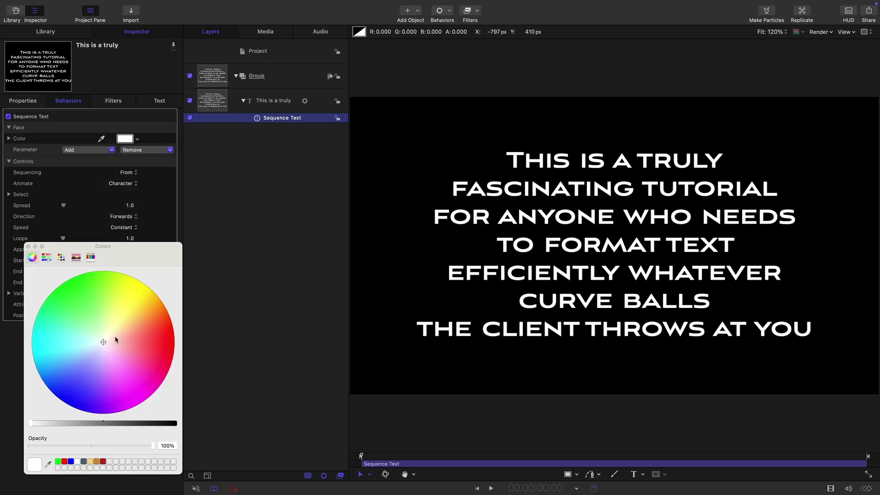
left_click(135, 303)
key("Escape")
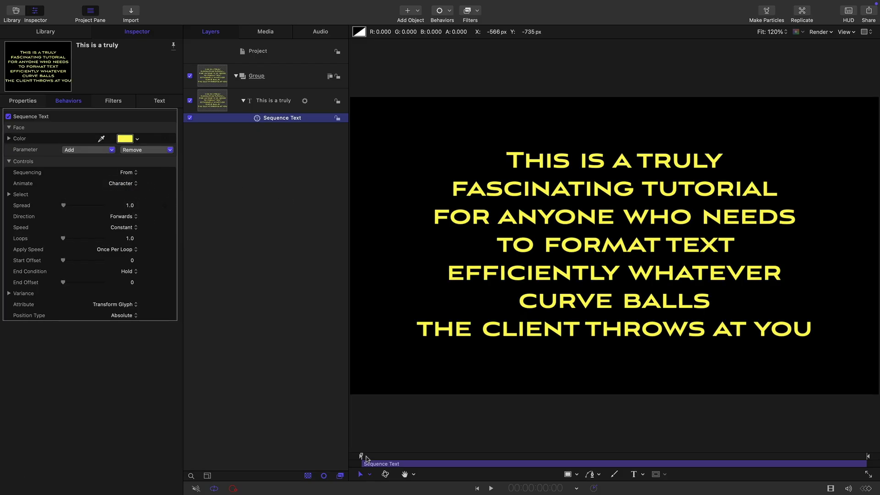
key("space")
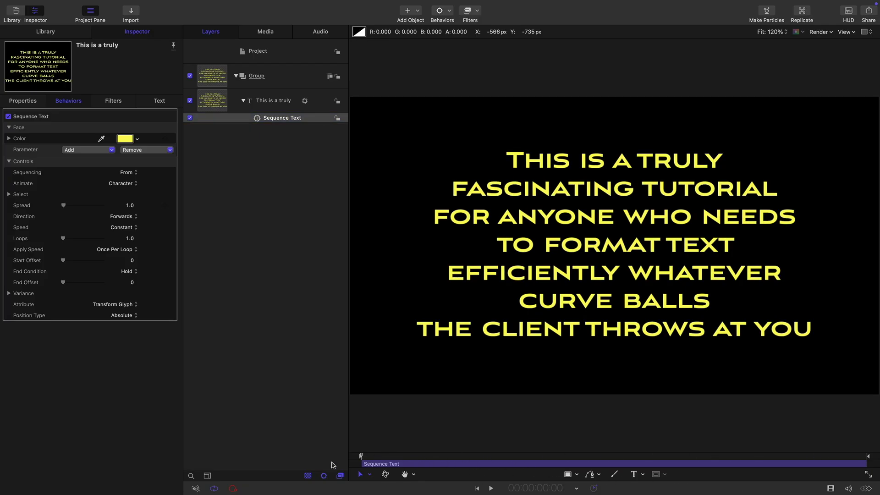
left_click_drag(402, 456, 288, 456)
key("space")
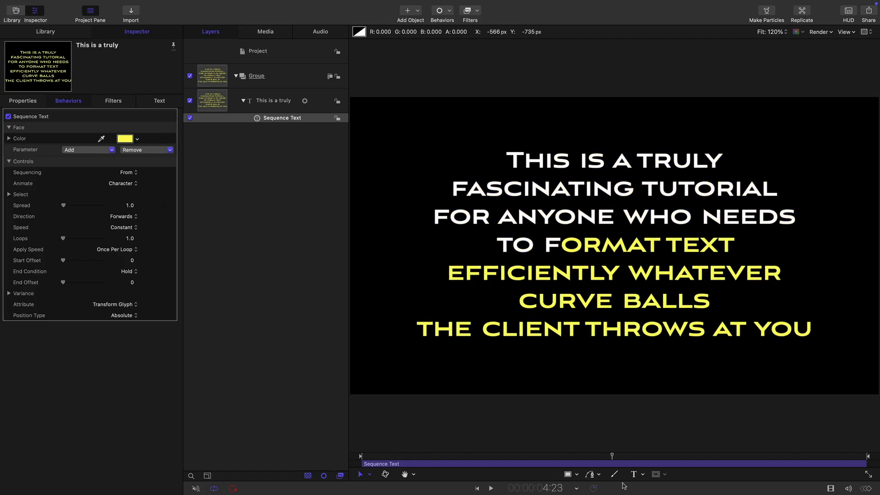
key("space")
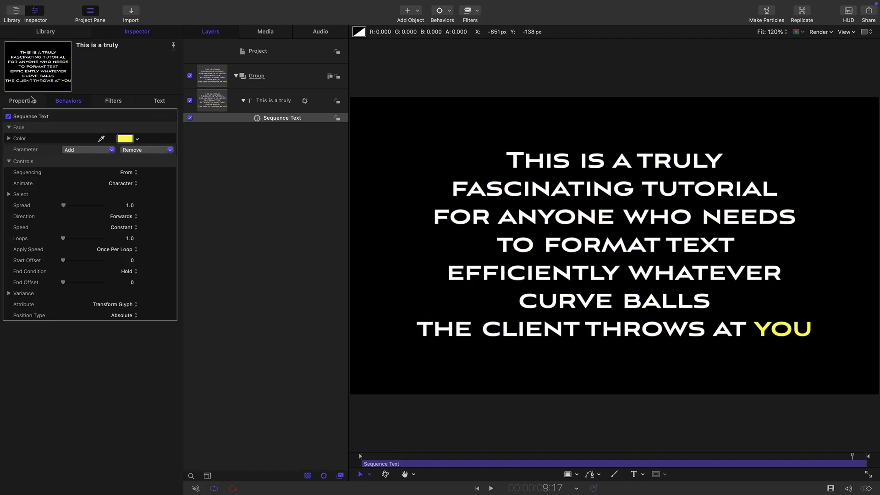
key("Home")
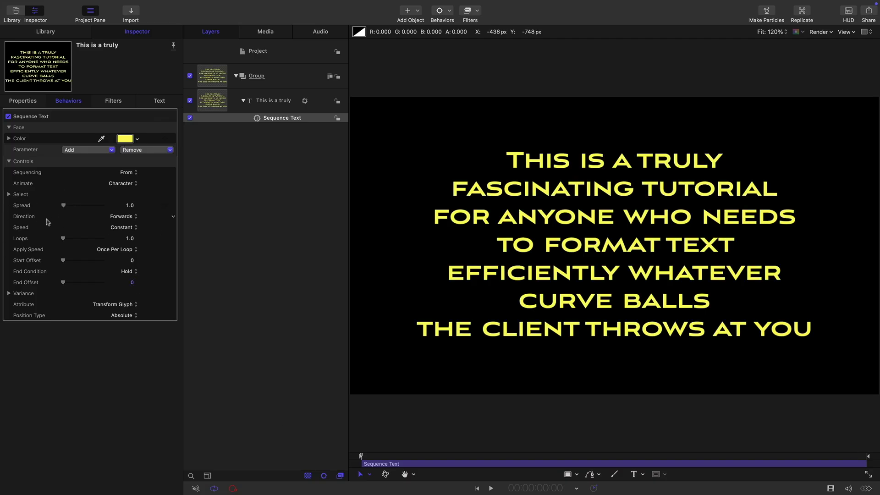
Step: Set sequence Speed to Custom, preview playback, then reset Custom Speed to 0% with keyframes cleared
left_click(130, 228)
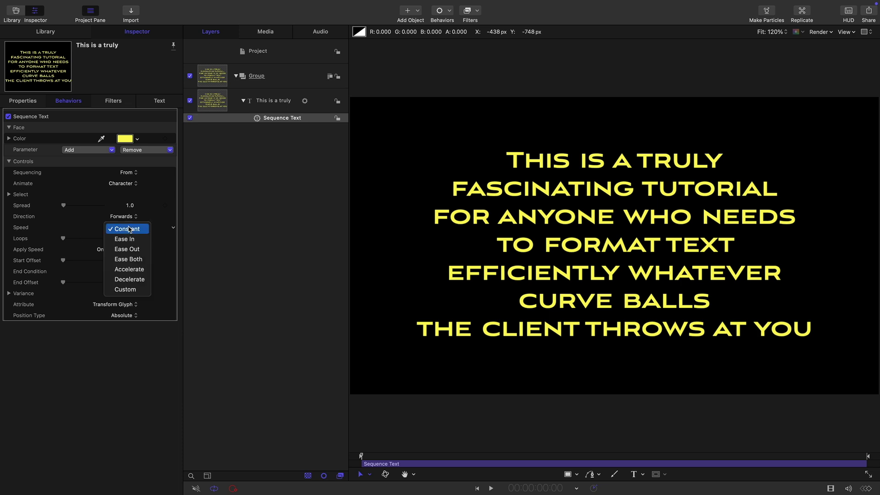
left_click(132, 290)
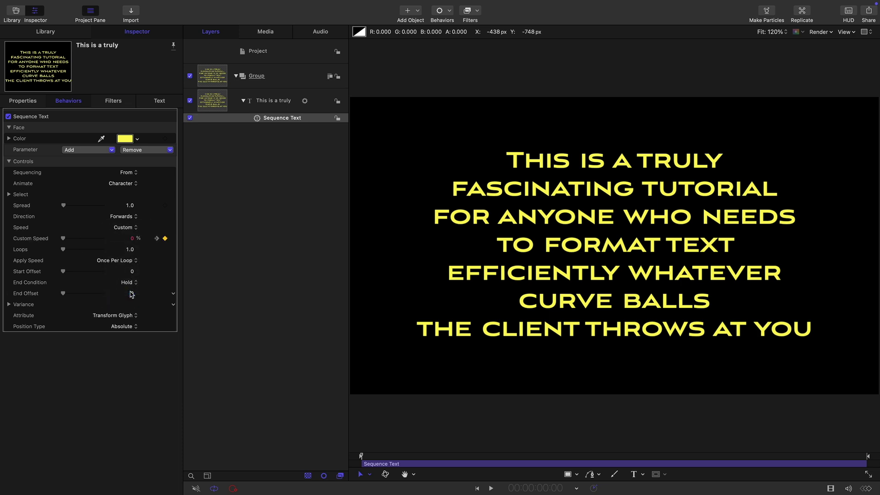
key("space")
key("space")
key("space")
left_click(173, 238)
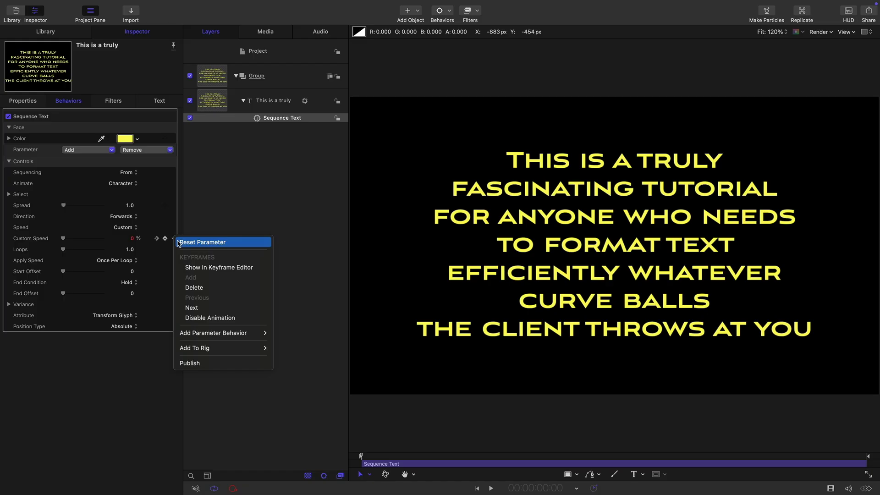
left_click(179, 243)
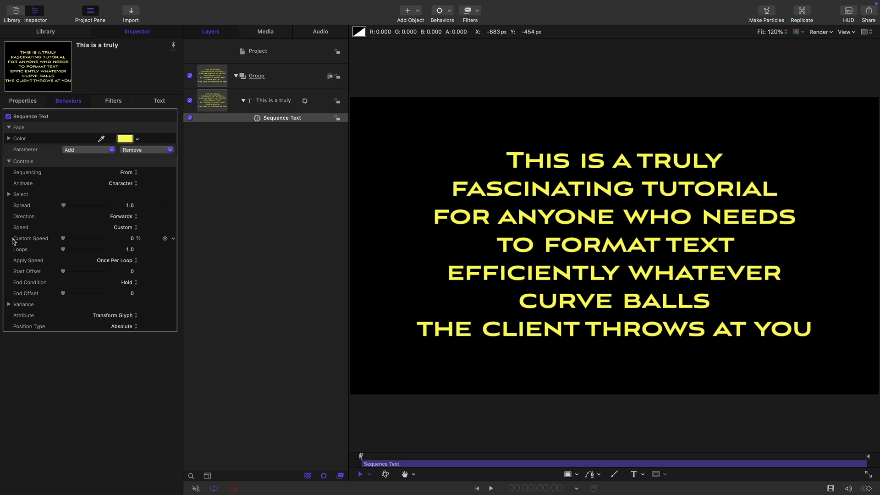
Step: Delete the 100% Custom Speed keyframe and add a single 0% keyframe at the start
left_click(175, 239)
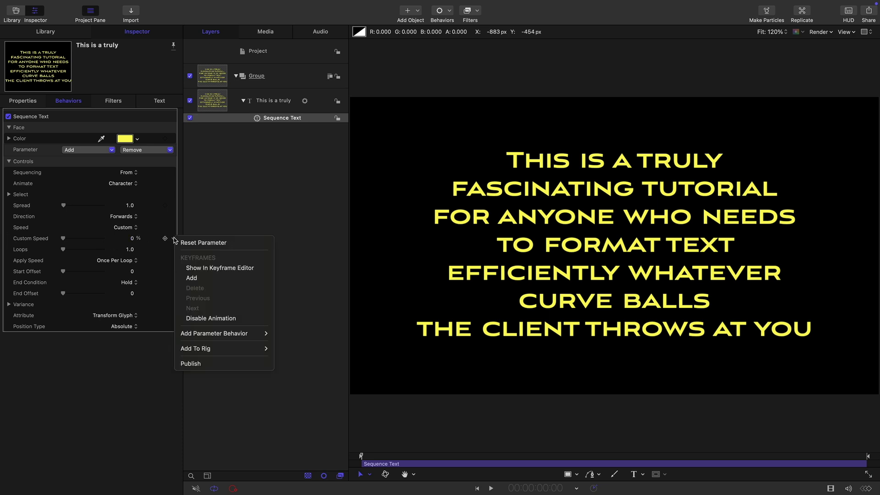
key("Escape")
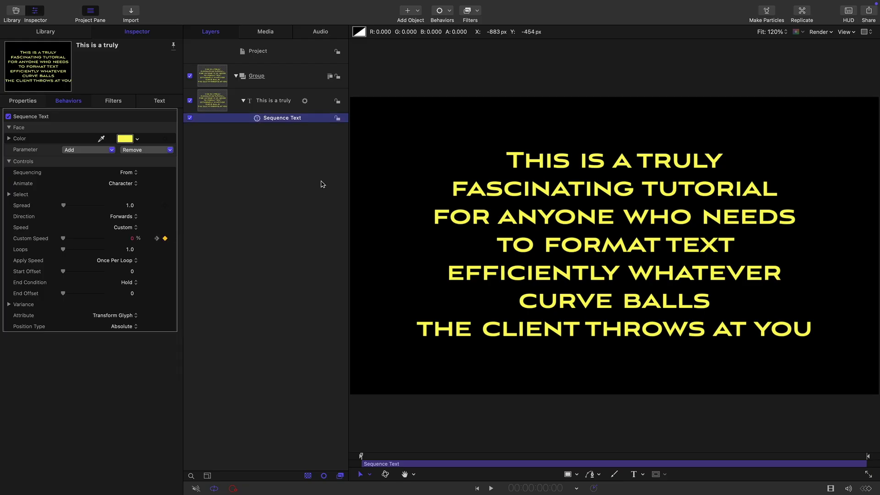
left_click(157, 239)
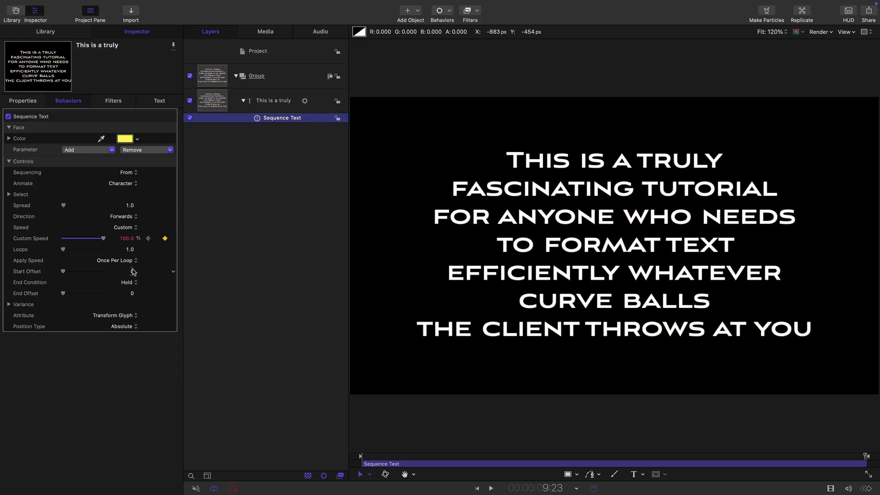
left_click(165, 239)
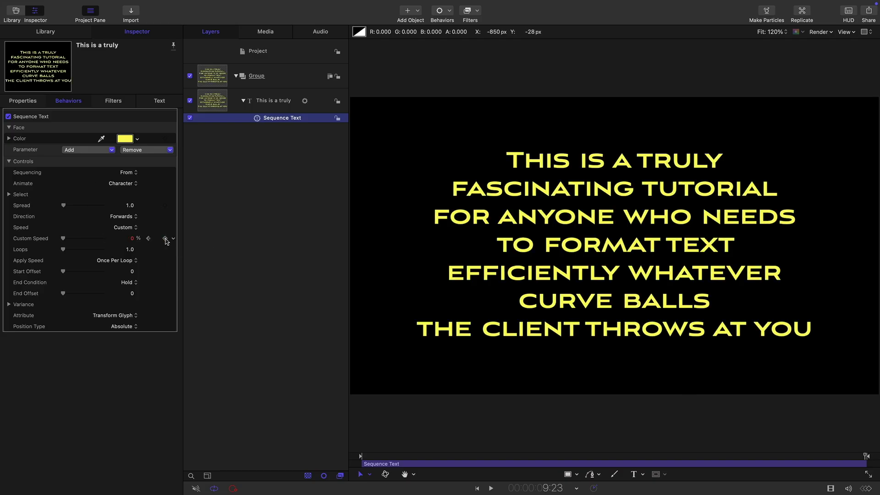
left_click(148, 239)
left_click(419, 463)
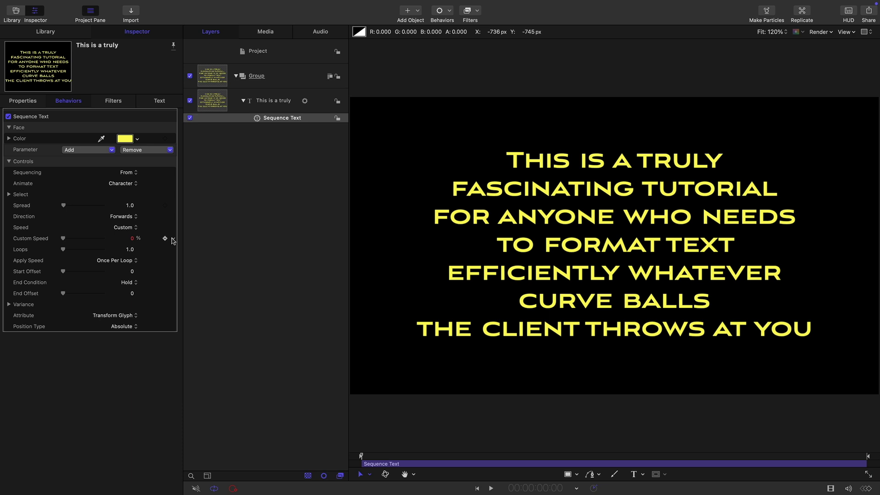
left_click(165, 238)
Step: Set the Select Range to Line with End Index 3 and Start Index 2
left_click(8, 195)
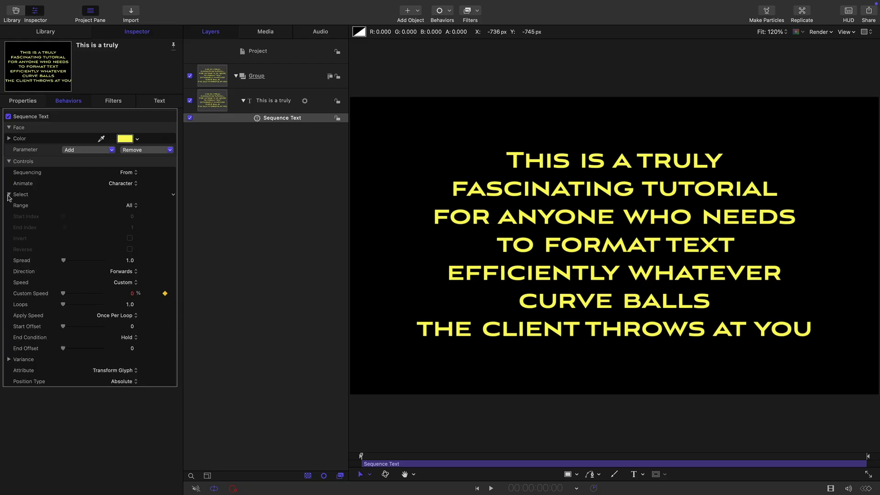
left_click(131, 207)
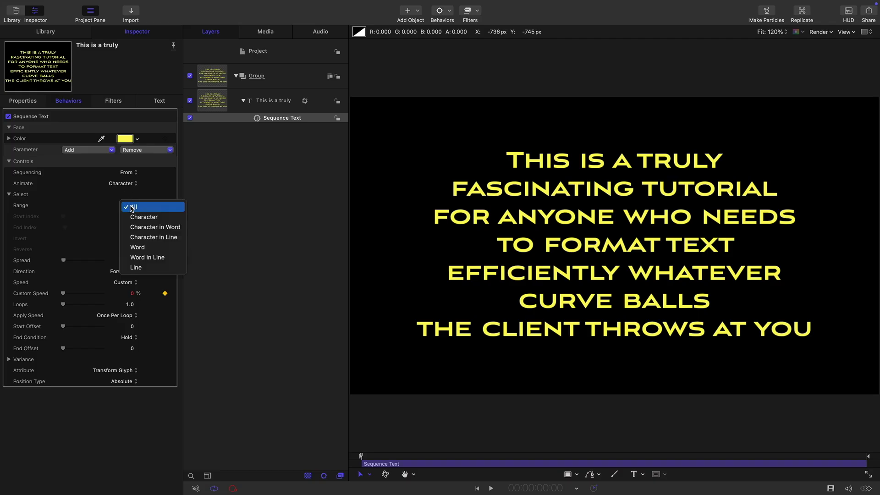
left_click(135, 268)
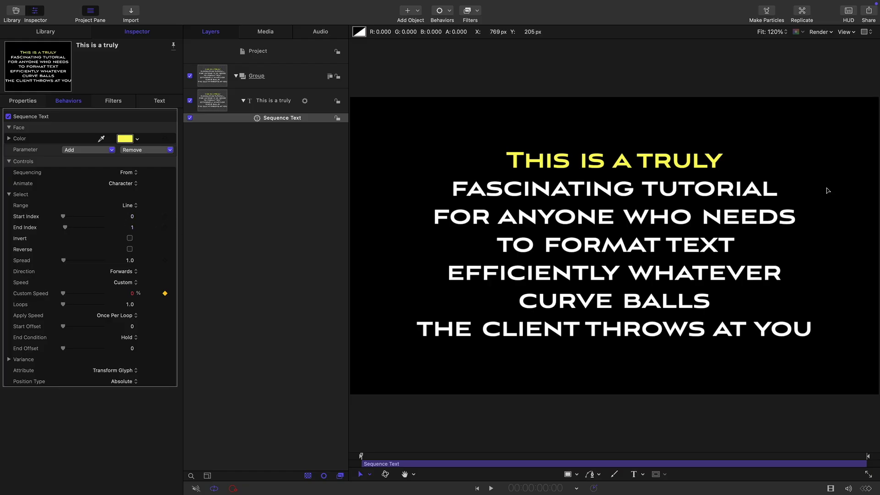
left_click(133, 229)
type("3")
key("Return")
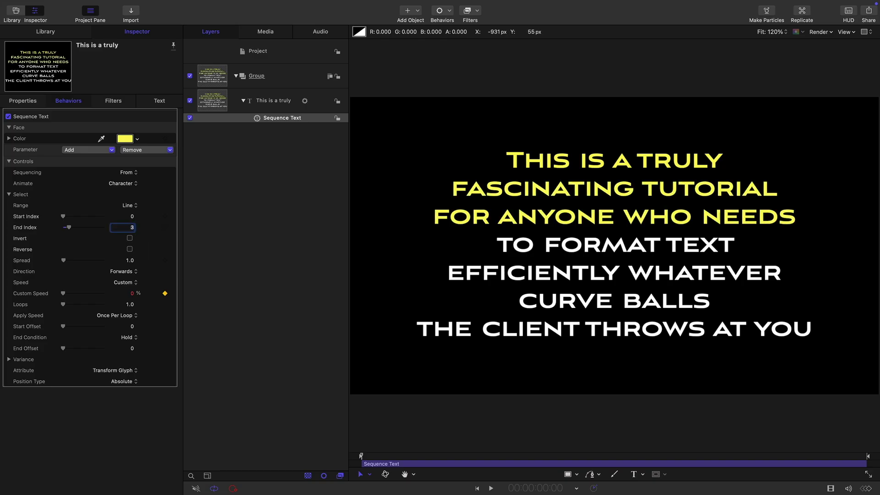
left_click(133, 216)
type("2")
key("Return")
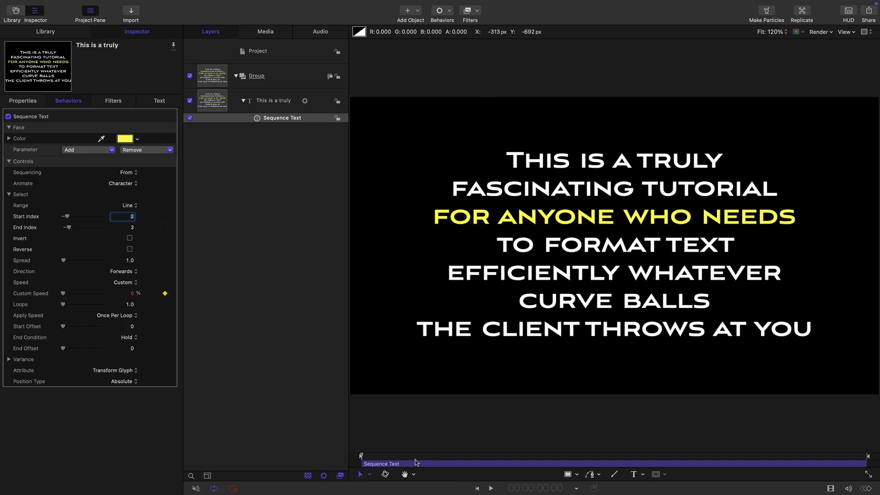
Step: Toggle Invert and Reverse on and back off, keeping only 'For anyone who needs' yellow
left_click(130, 238)
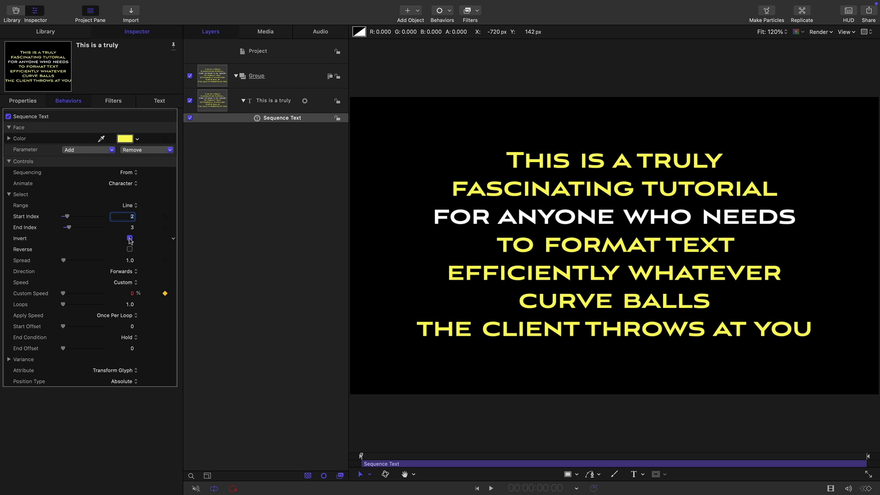
left_click(130, 239)
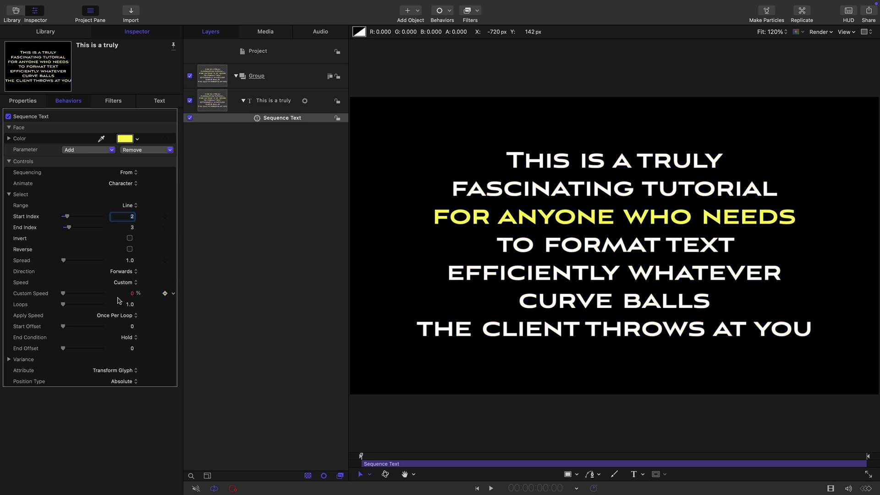
left_click(130, 249)
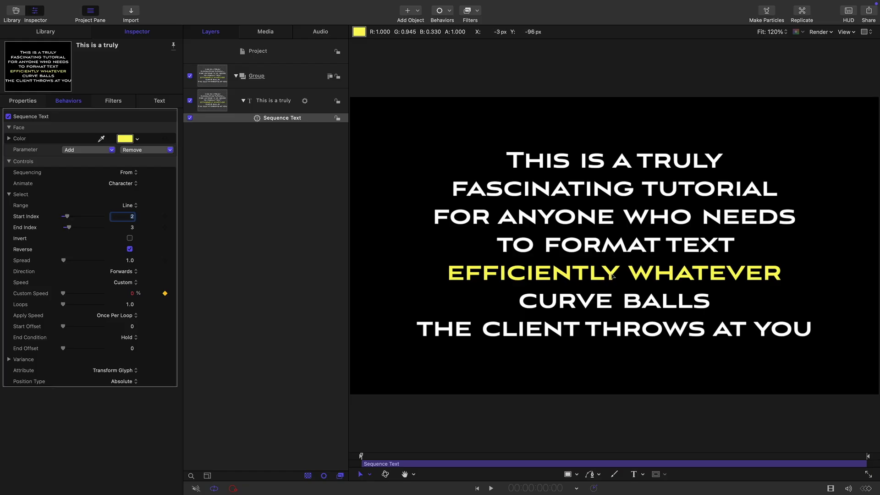
left_click(130, 250)
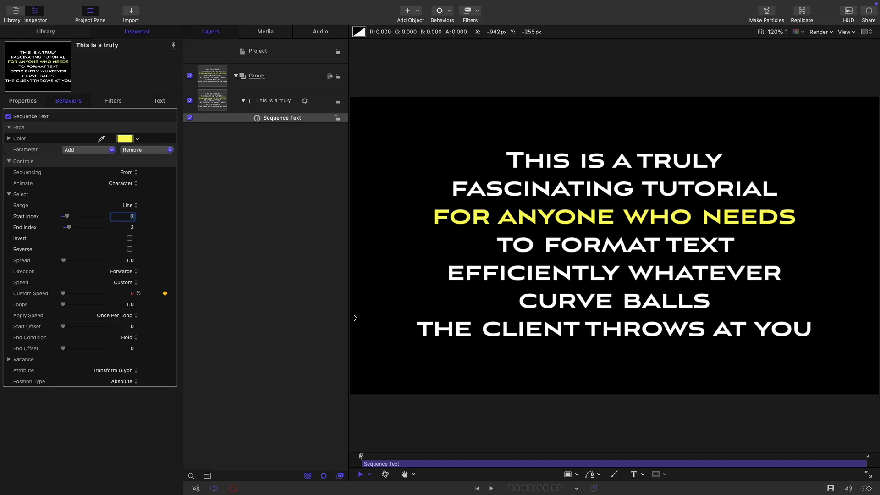
Step: Set Range to Character units with Start Index 1 and End Index 2, testing Reverse on and off
left_click(134, 206)
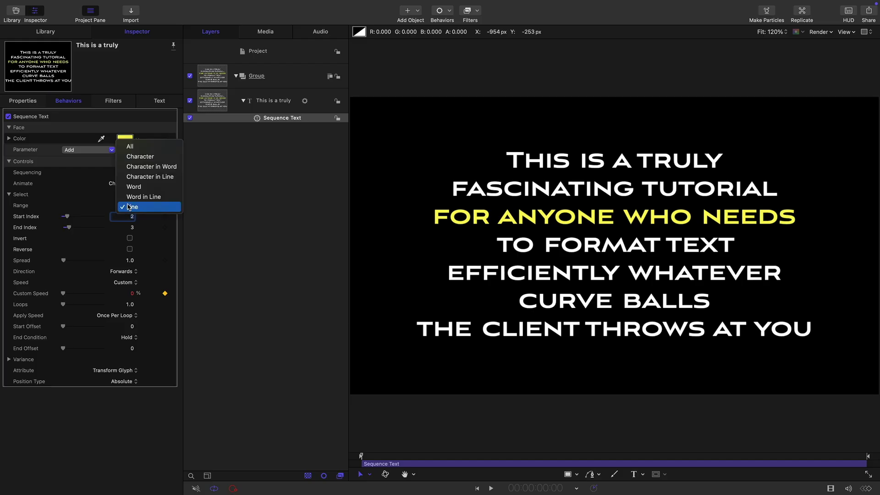
left_click(146, 157)
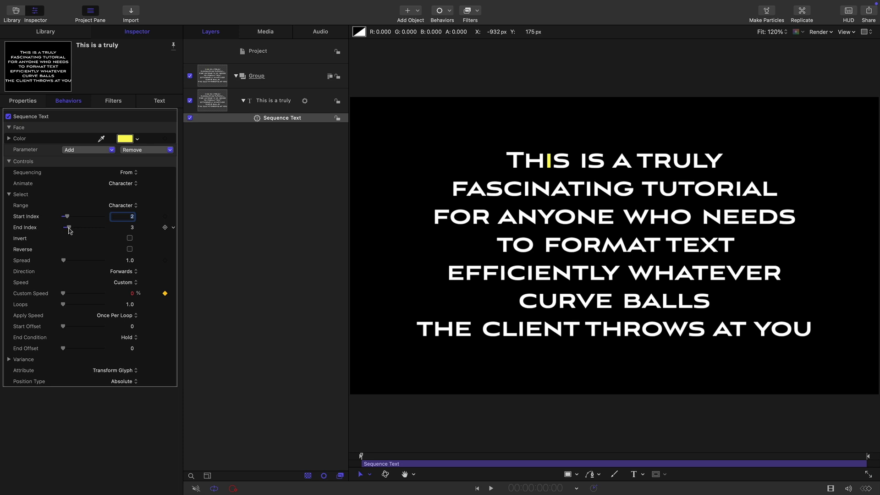
mouse_move(69, 230)
left_mouse_down()
mouse_move(105, 229)
mouse_move(80, 231)
left_mouse_up()
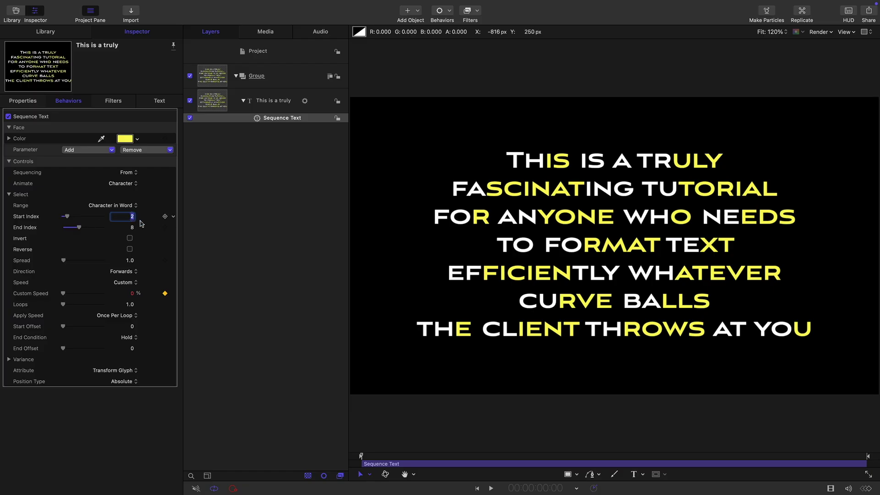
type("1")
key("Tab")
type("2")
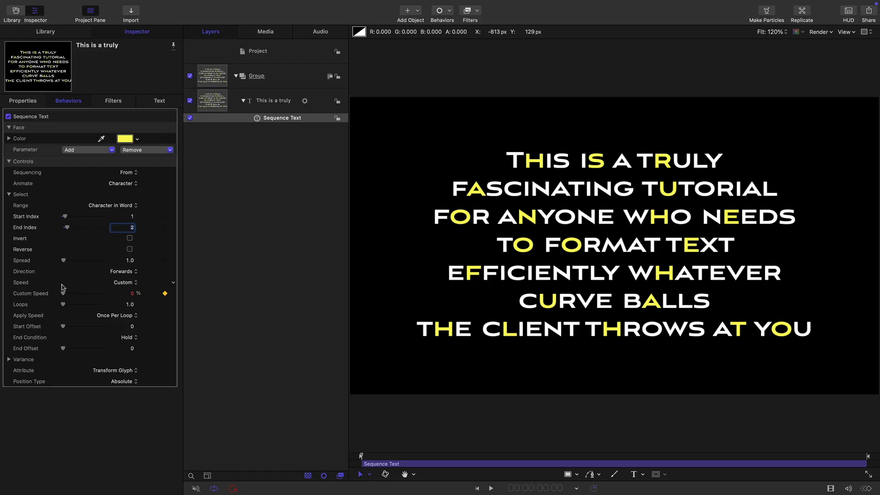
left_click(130, 250)
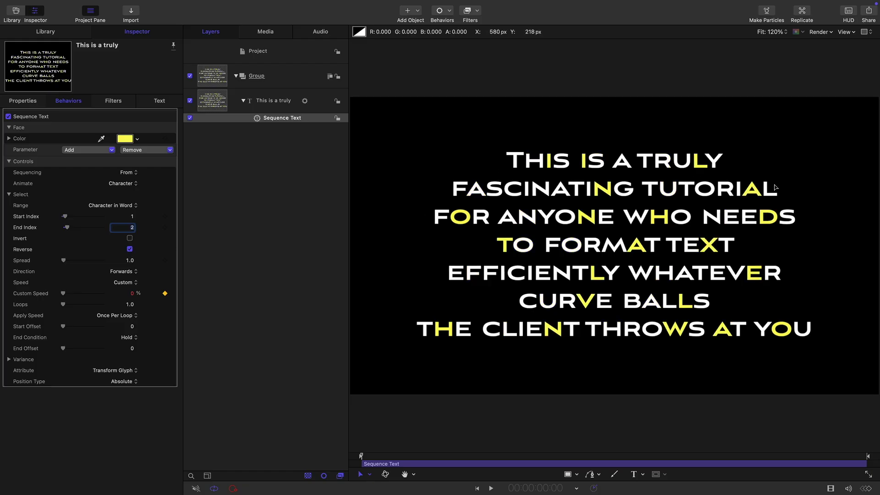
left_click(130, 250)
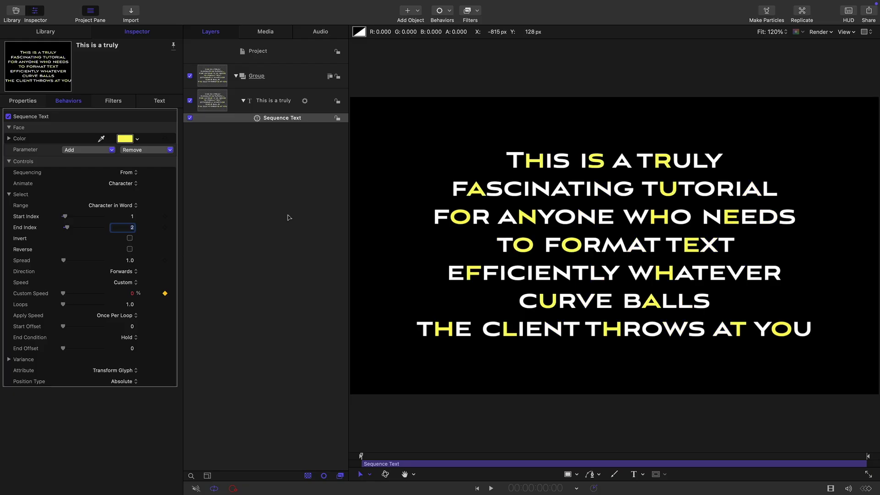
Step: Set Range to Character in Line, spanning from Start Index 0 across five characters
left_click(111, 207)
left_click(112, 217)
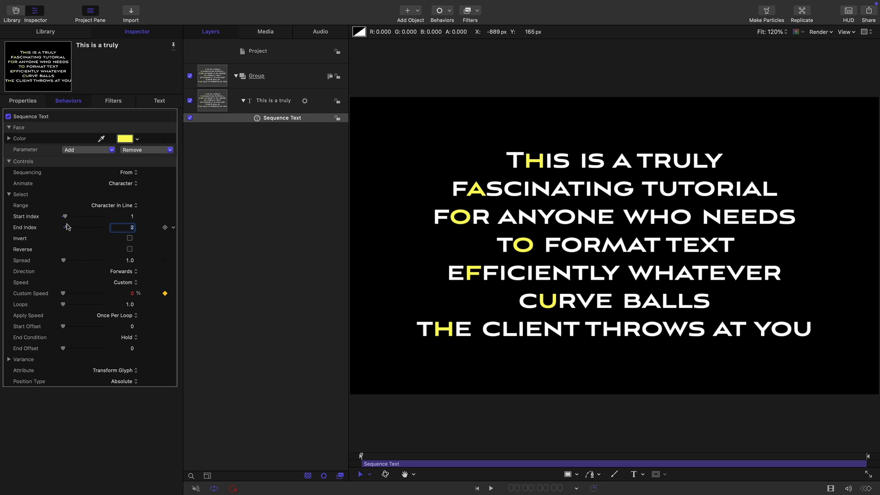
left_click_drag(68, 227, 73, 231)
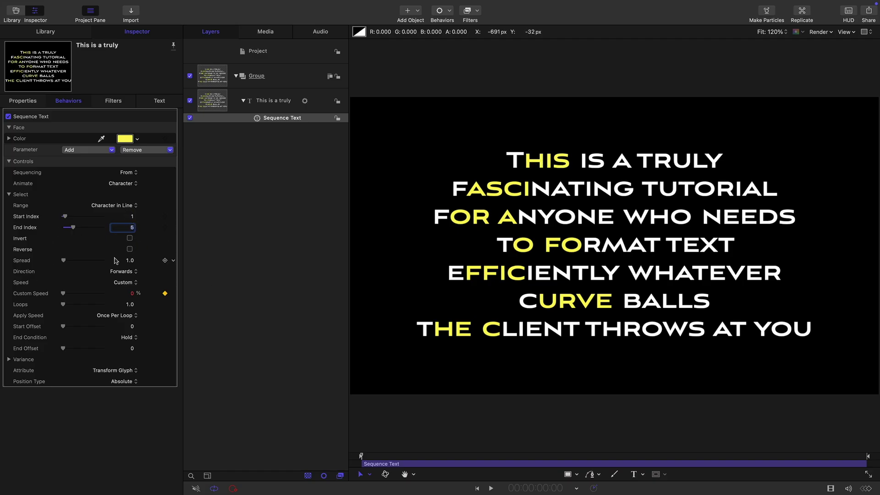
left_click_drag(65, 217, 32, 220)
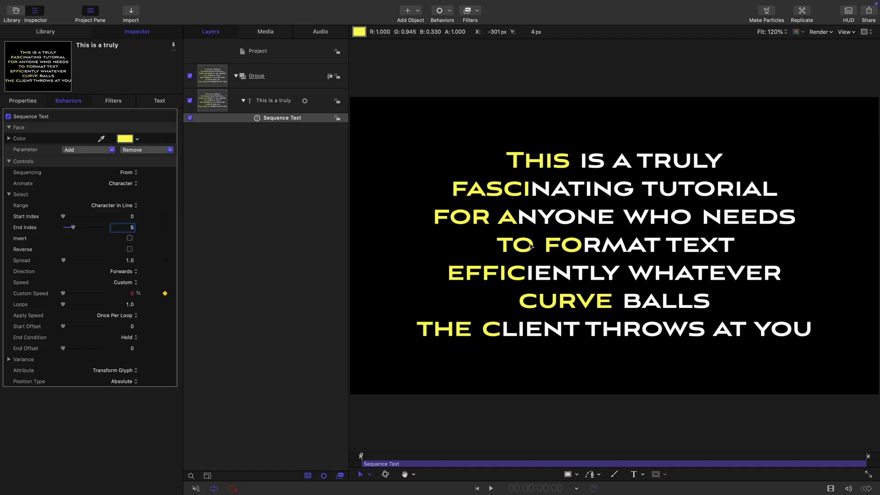
Step: Set Range to Word in Line with Start Index 0 and End Index 1, testing Reverse on and off
left_click(117, 208)
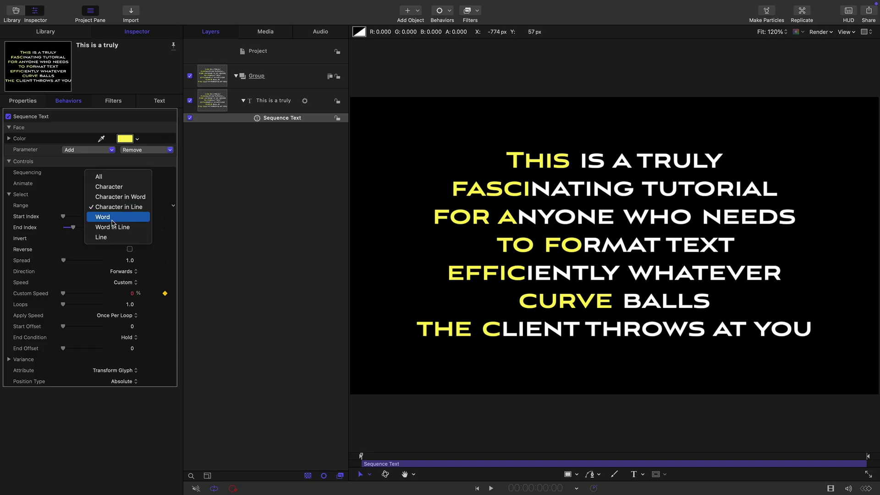
left_click(113, 217)
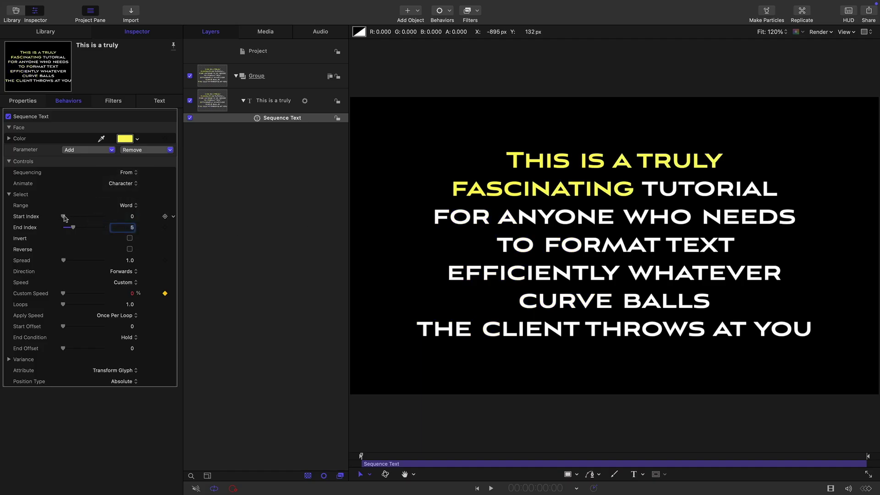
left_click_drag(64, 218, 73, 220)
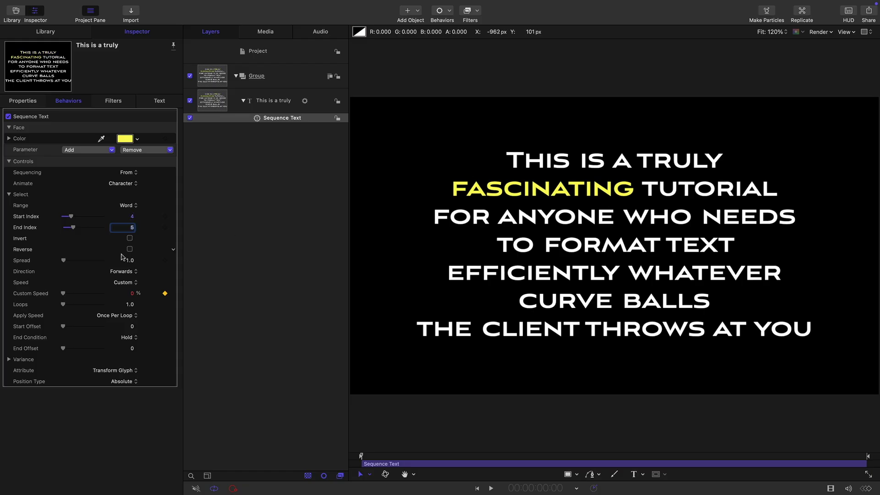
left_click(130, 207)
left_click(139, 219)
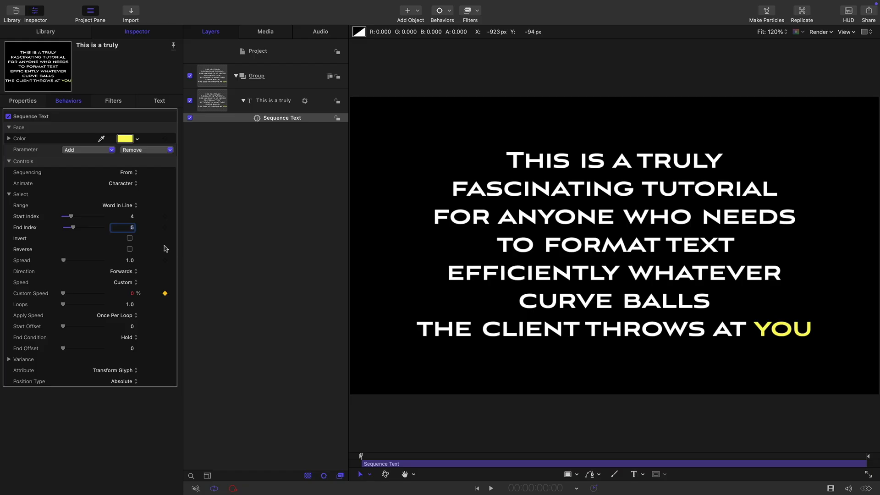
left_click_drag(71, 217, 16, 222)
left_click_drag(72, 227, 65, 229)
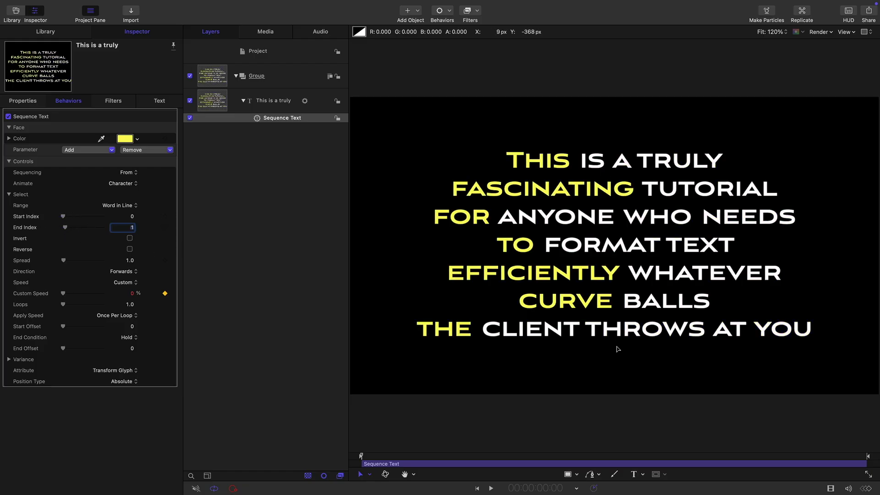
left_click(130, 249)
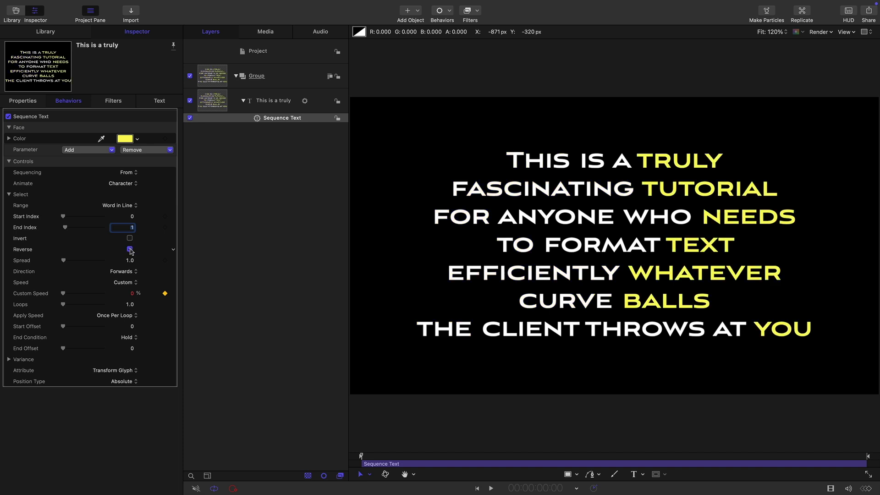
left_click(130, 250)
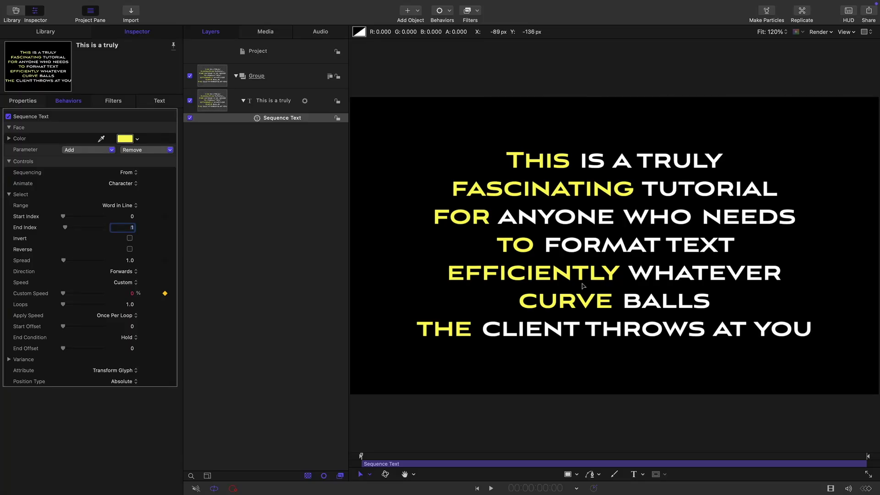
Step: With the Text tool, delete 'EFFICIENTLY' and join lines, then undo the edits to restore the text
key("t")
left_click(609, 276)
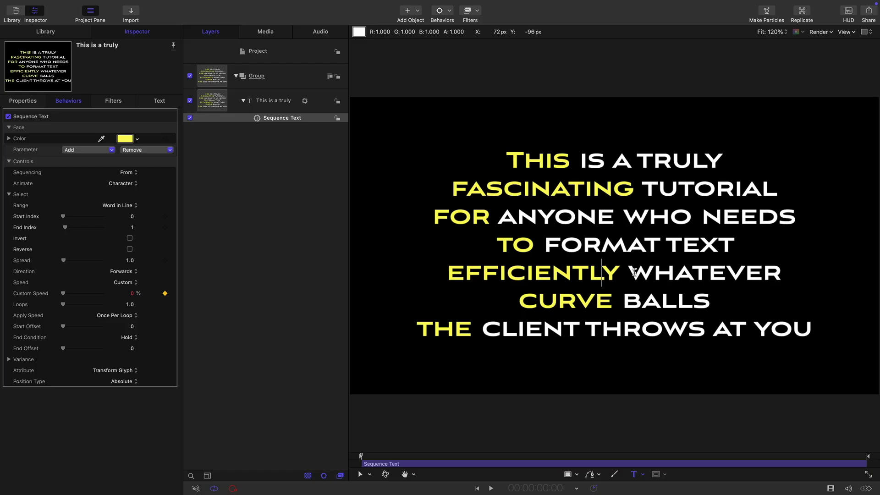
left_click_drag(634, 272, 428, 272)
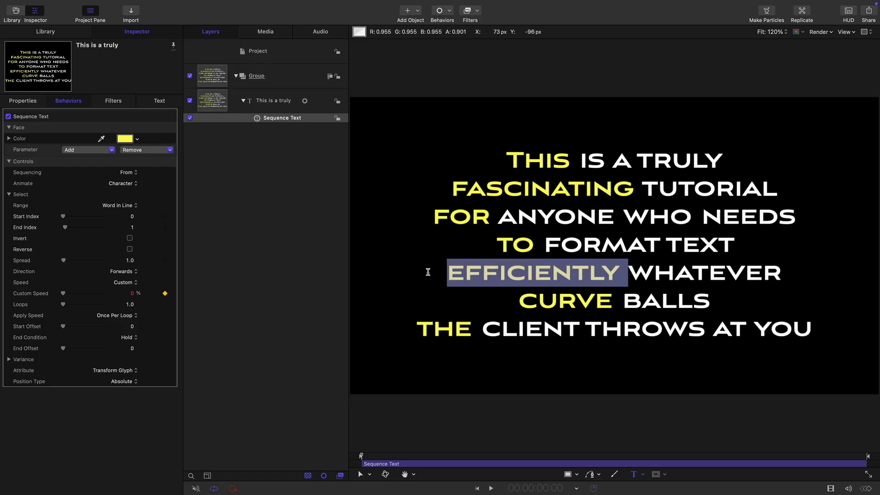
key("BackSpace")
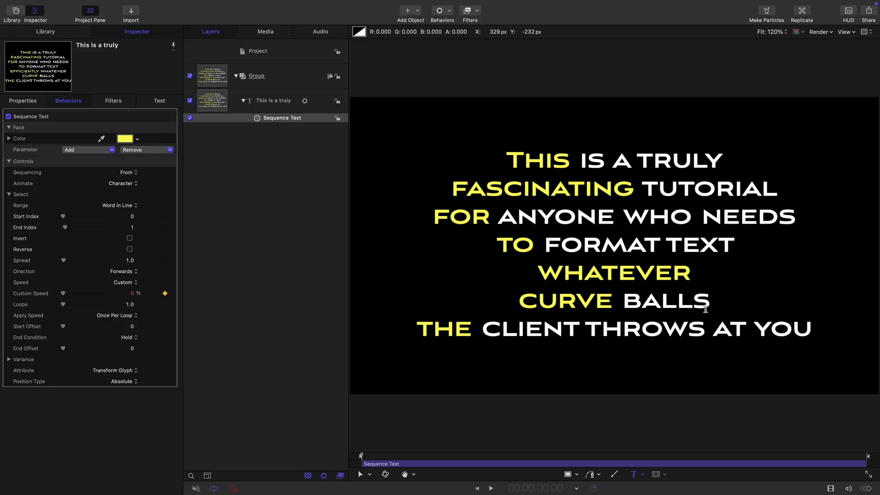
key("Delete")
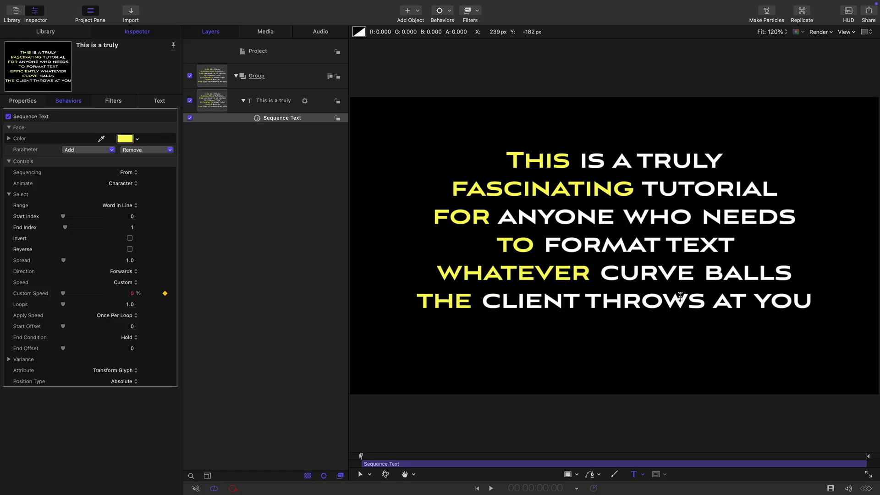
key("super+z")
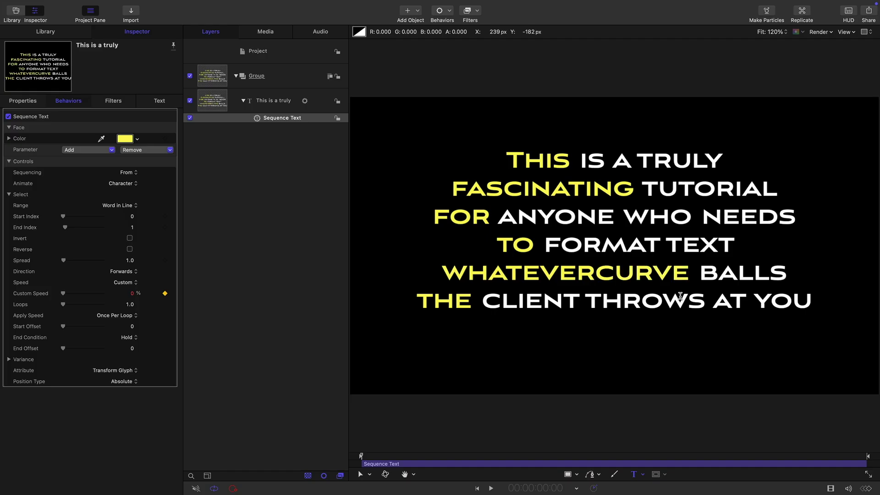
key("super+z")
key("super+z")
key("super+z")
key("super+z")
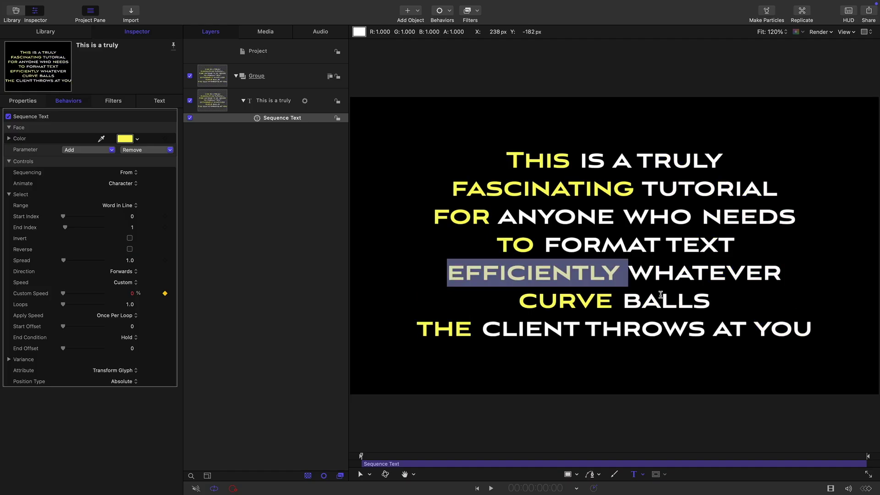
key("super+z")
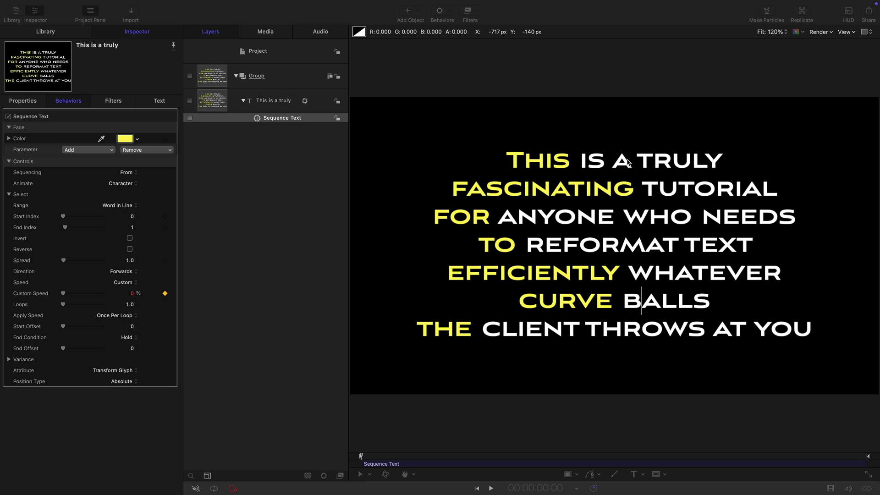
Step: Duplicate the Sequence Text behavior and tint the copy blue-purple
left_click(255, 120)
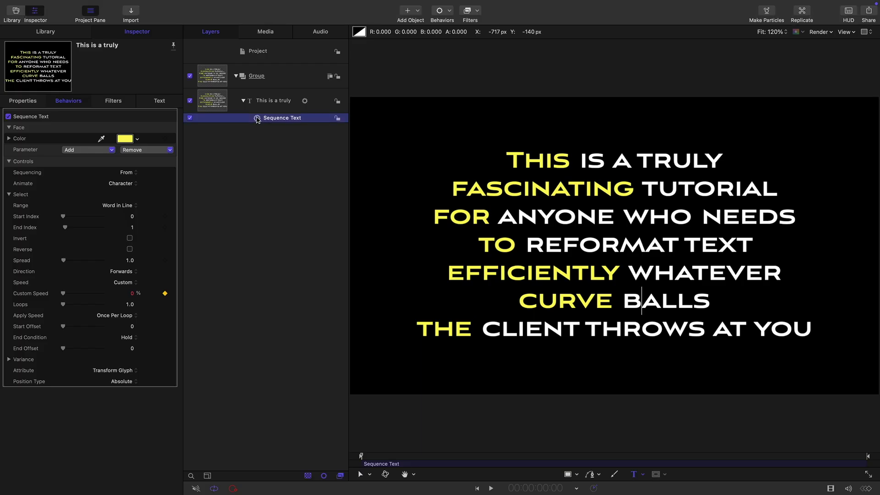
right_click(255, 120)
left_click(277, 155)
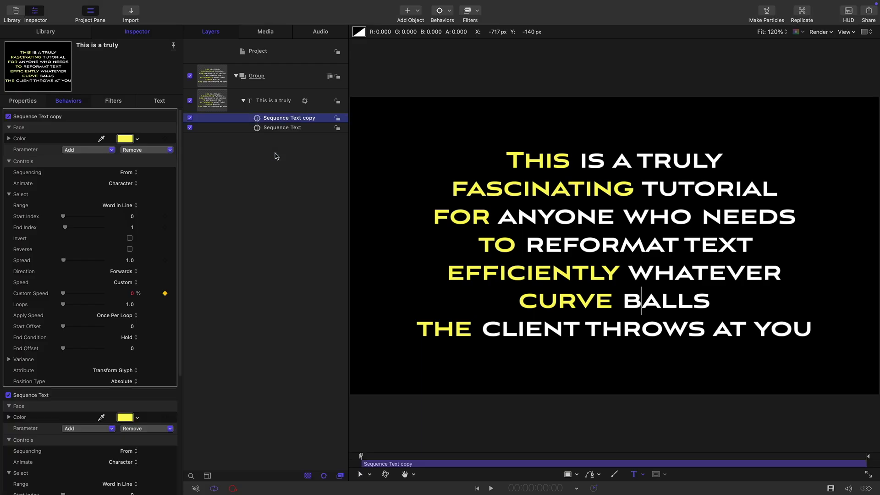
left_click(125, 138)
left_click_drag(130, 312, 81, 373)
left_click(28, 246)
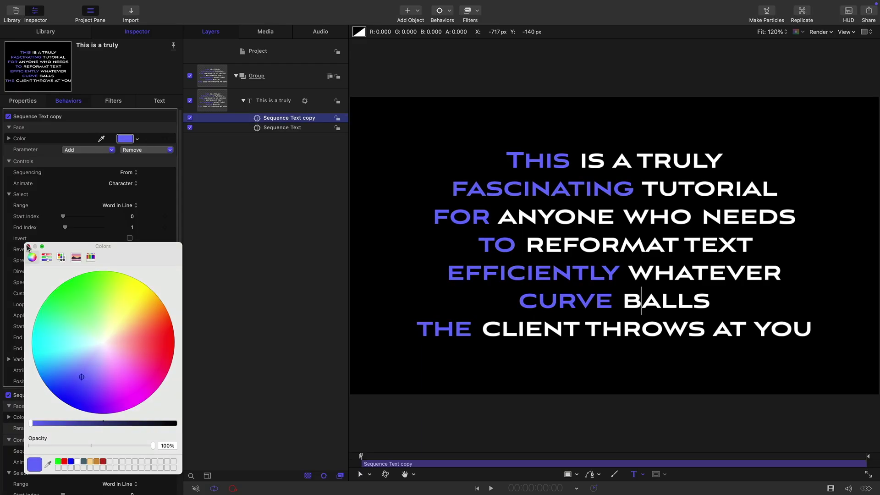
Step: Set the copy's End Index to 3 and Start Index to 2
left_click(133, 229)
type("3")
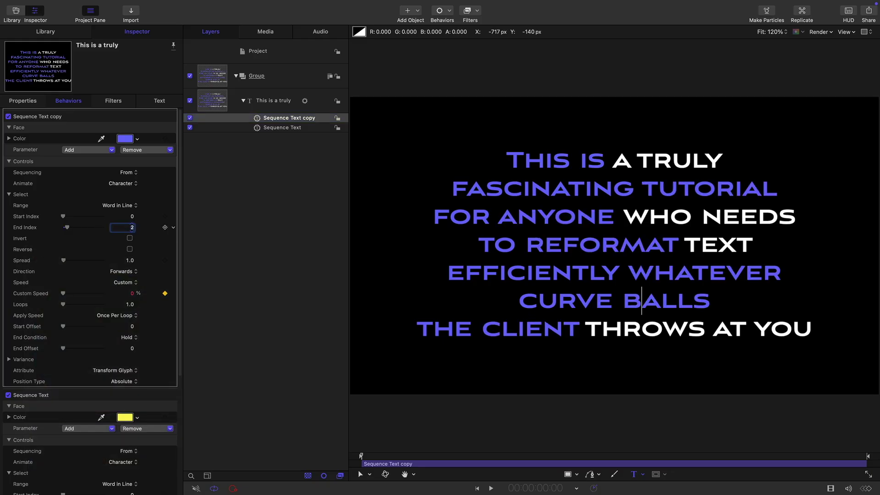
key("shift+Tab")
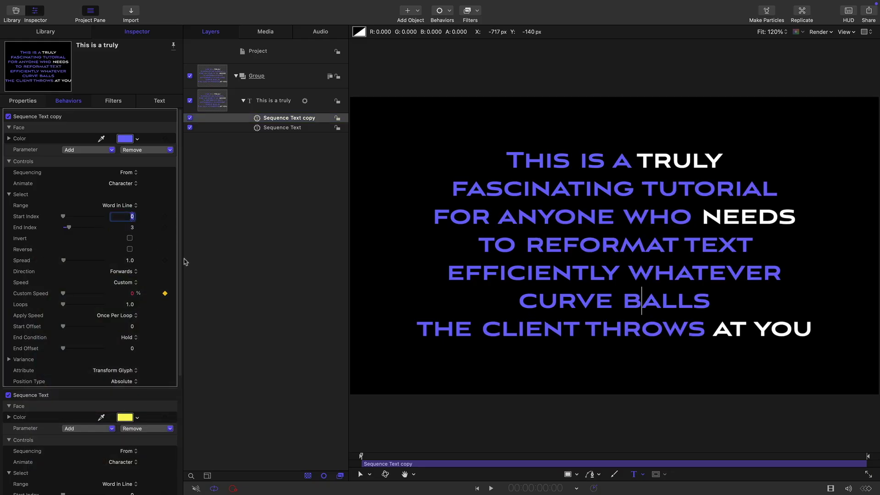
type("2")
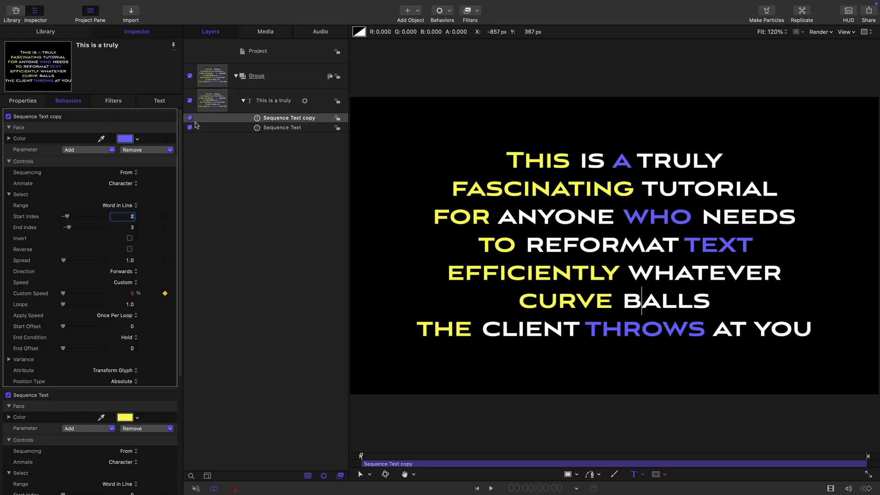
Step: Duplicate the blue behavior as an orange-red tint with Start Index 3 and End Index 4
right_click(257, 120)
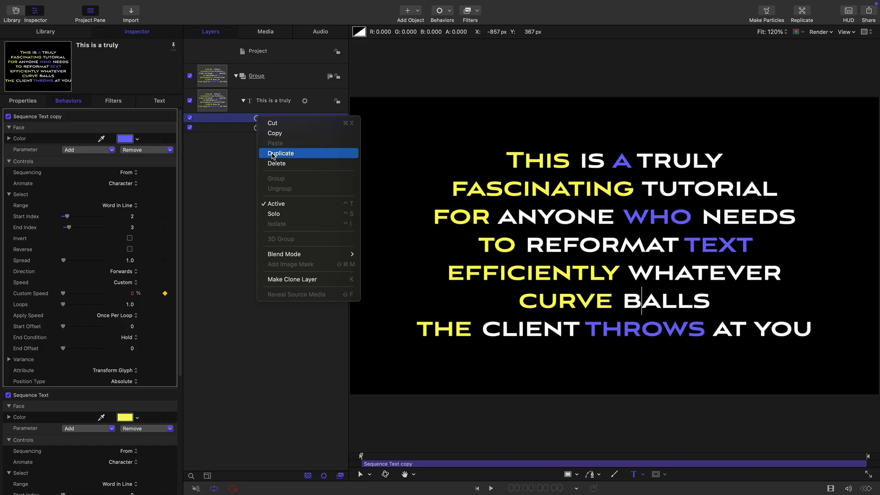
left_click(274, 153)
left_click(130, 139)
left_click(164, 330)
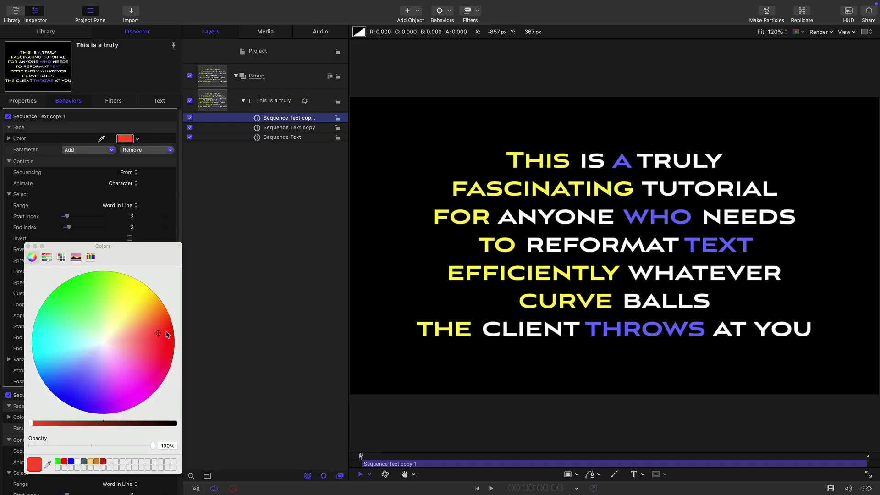
left_click(124, 236)
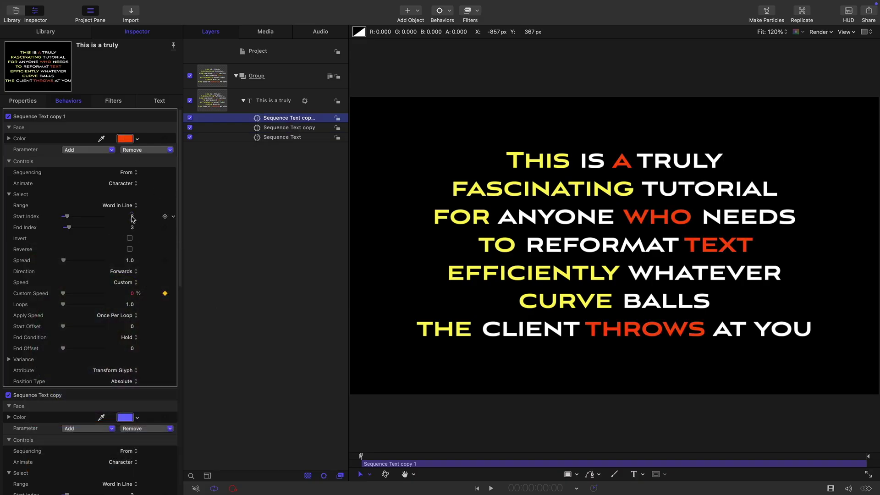
left_click(130, 217)
type("3")
key("Tab")
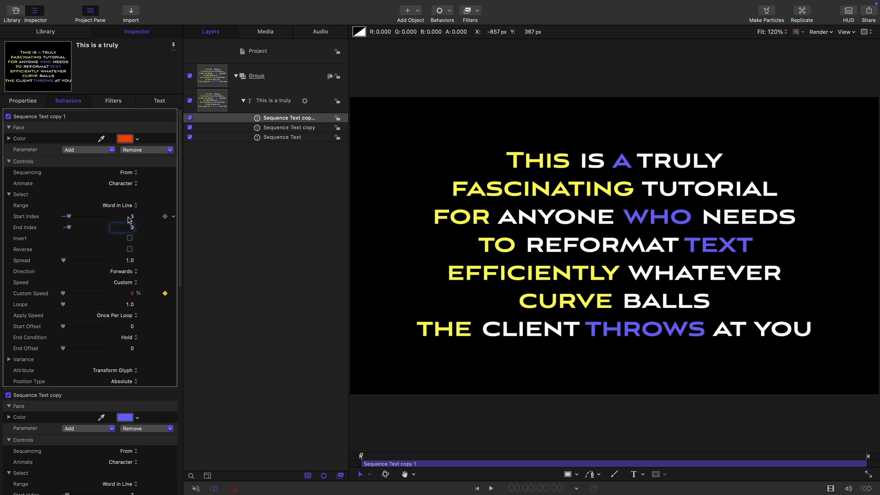
type("4")
key("Return")
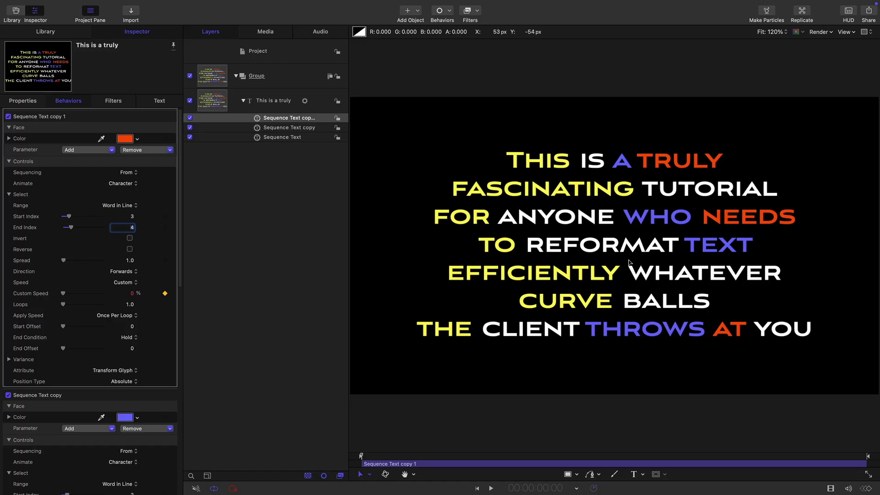
Step: Add '& QUICKLY' after EFFICIENTLY and join WHATEVER onto the CURVE BALLS line
double_click(624, 273)
type("& QUICKLY")
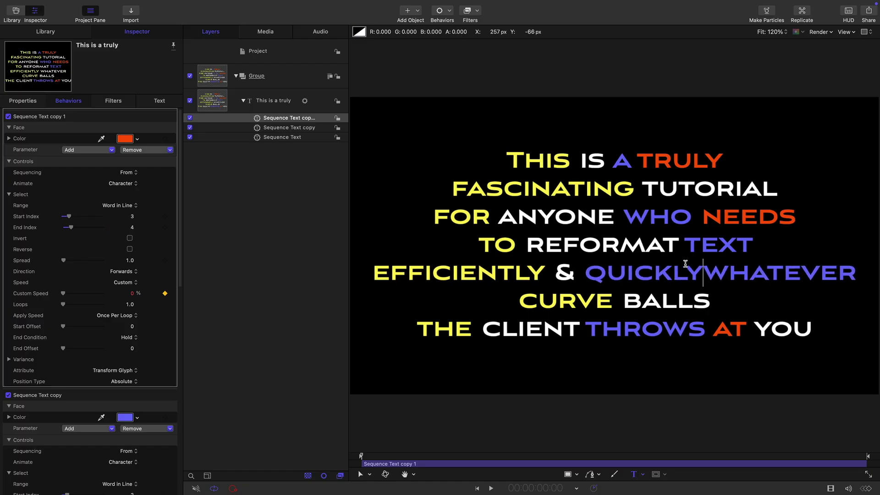
key("Return")
key("End")
key("Delete")
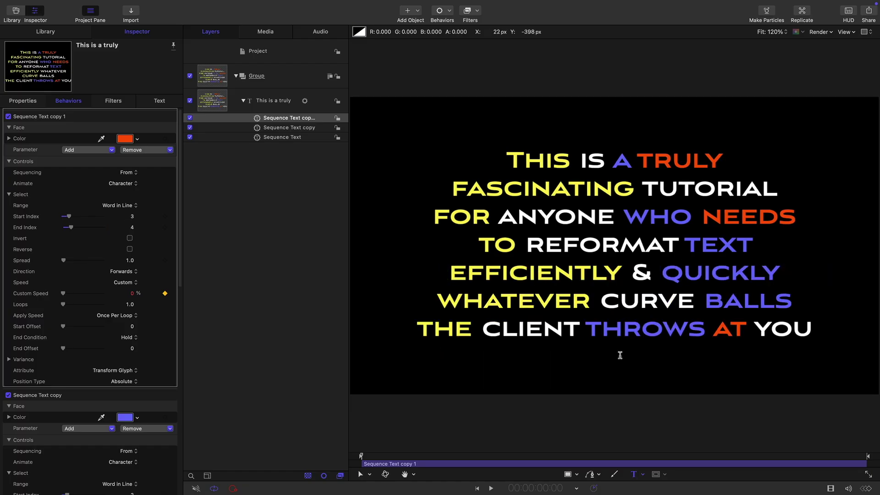
left_click(273, 96)
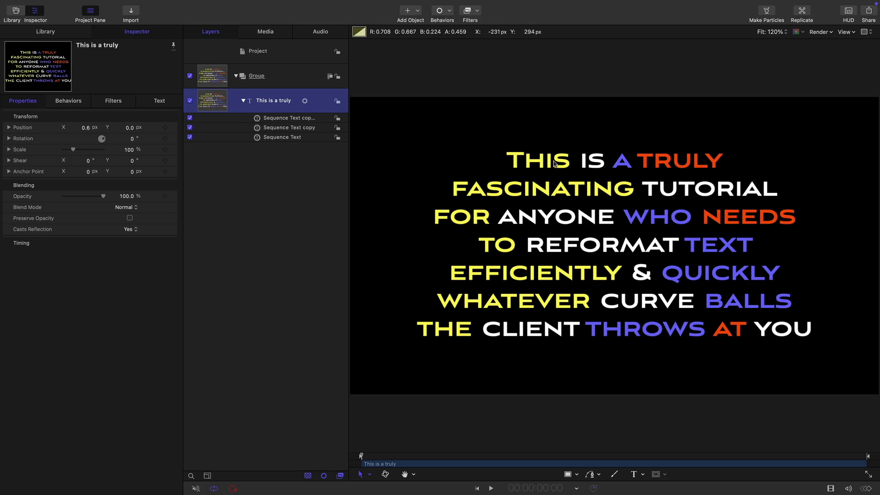
Step: Try a yellow Face colour on the THIS glyphs with Transform Glyph, then undo it
double_click(565, 161)
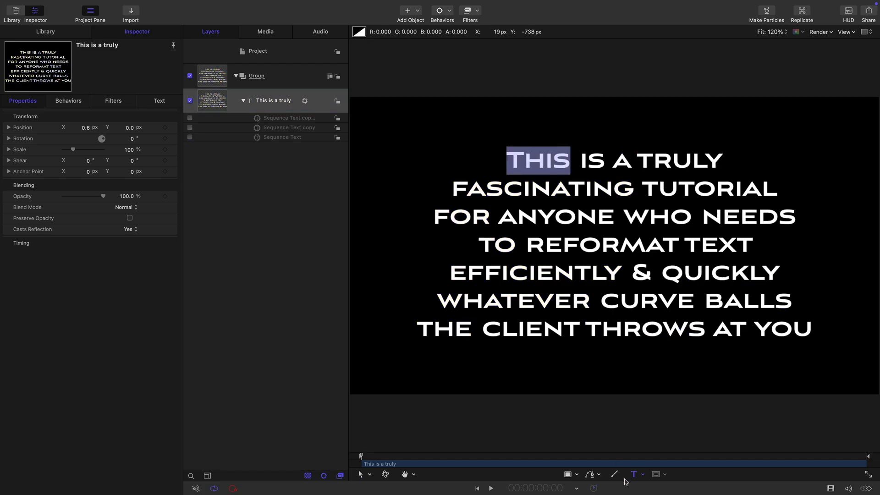
left_click(367, 476)
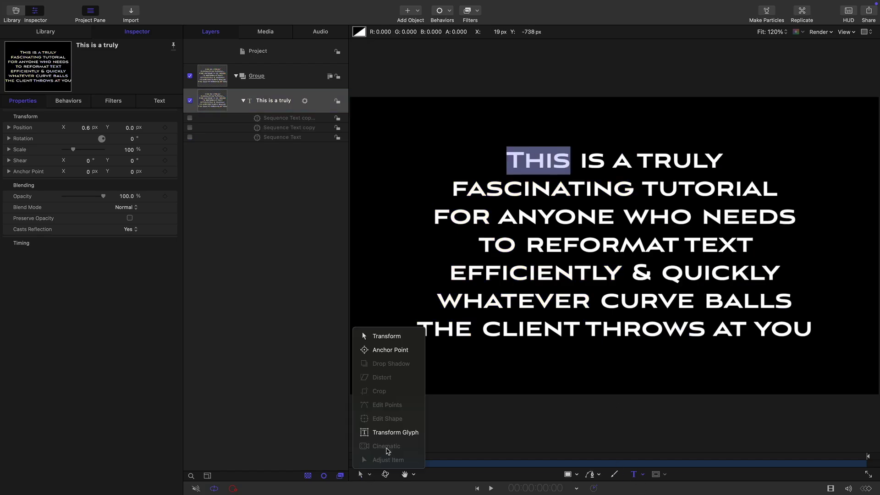
left_click(392, 434)
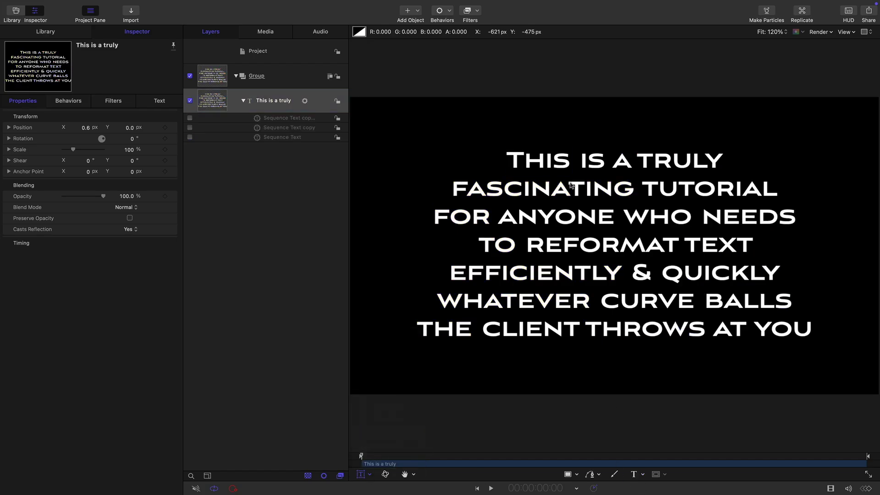
left_click(160, 101)
left_click(92, 113)
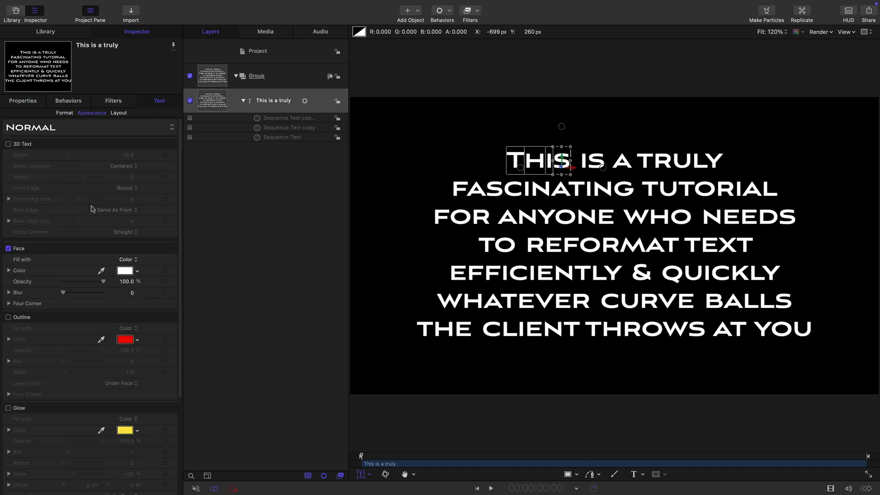
left_click(127, 275)
left_click_drag(128, 311, 157, 278)
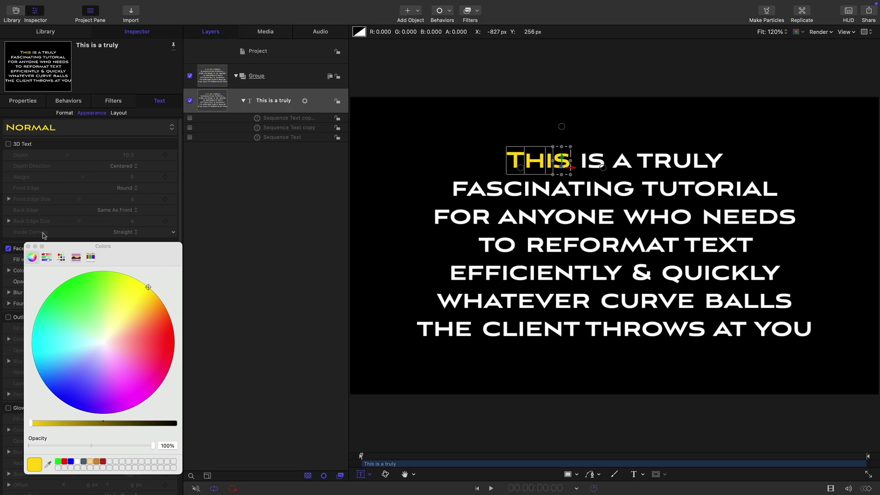
left_click(28, 246)
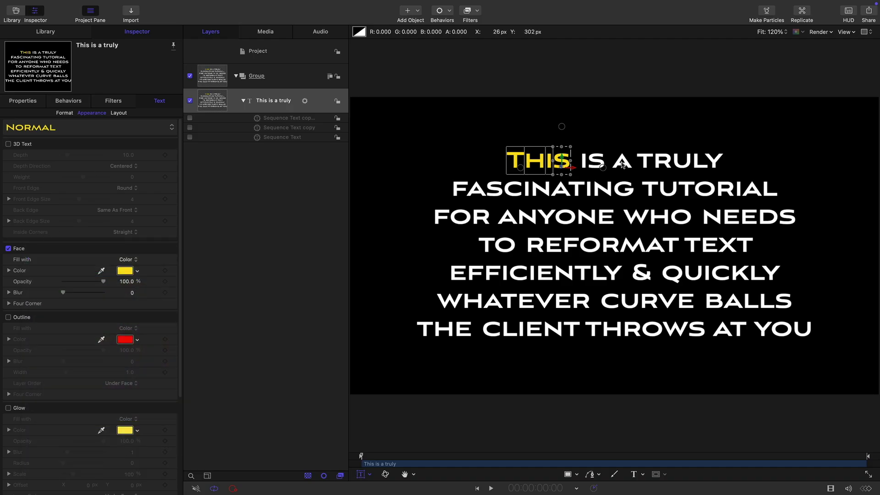
key("super+z")
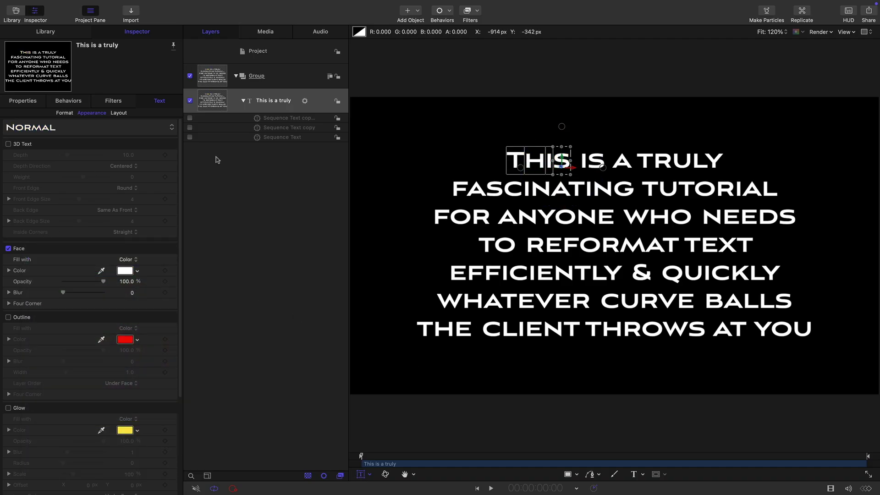
Step: Re-enable the three Sequence Text behaviors and select the orange-red Sequence Text copy 1
left_click(190, 137)
left_click(190, 128)
left_click(190, 118)
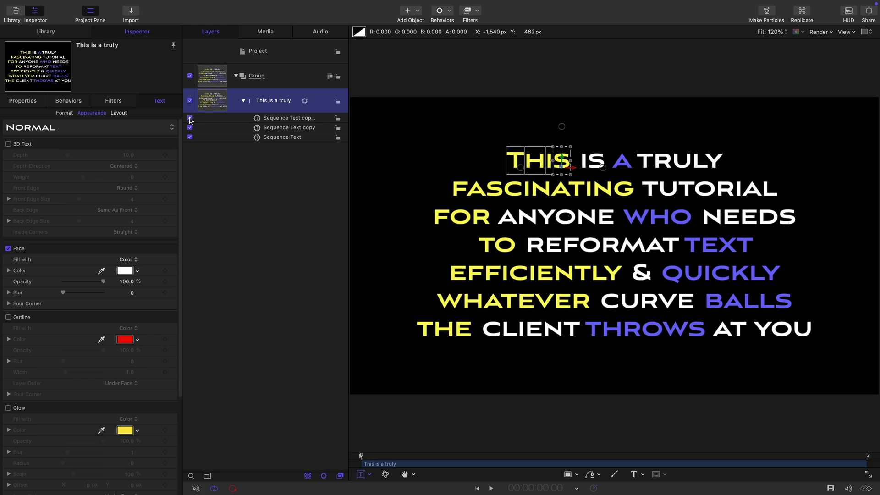
left_click(220, 77)
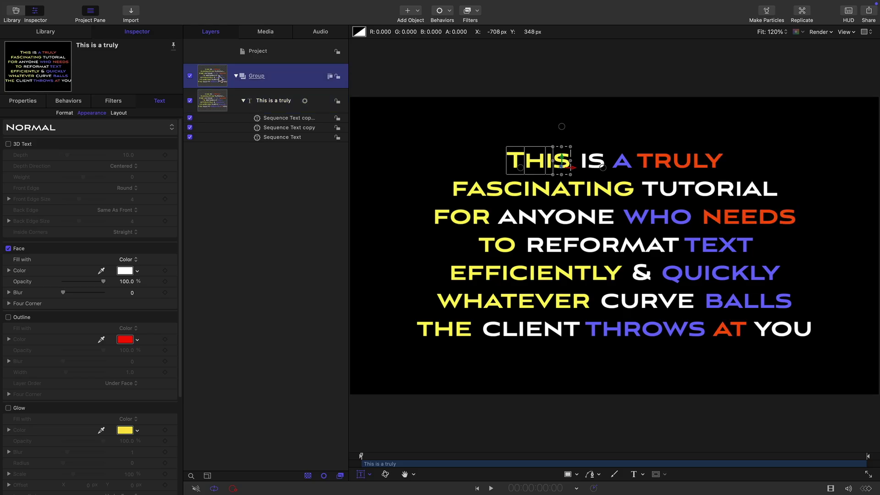
left_click(375, 475)
left_click(374, 469)
left_click(371, 475)
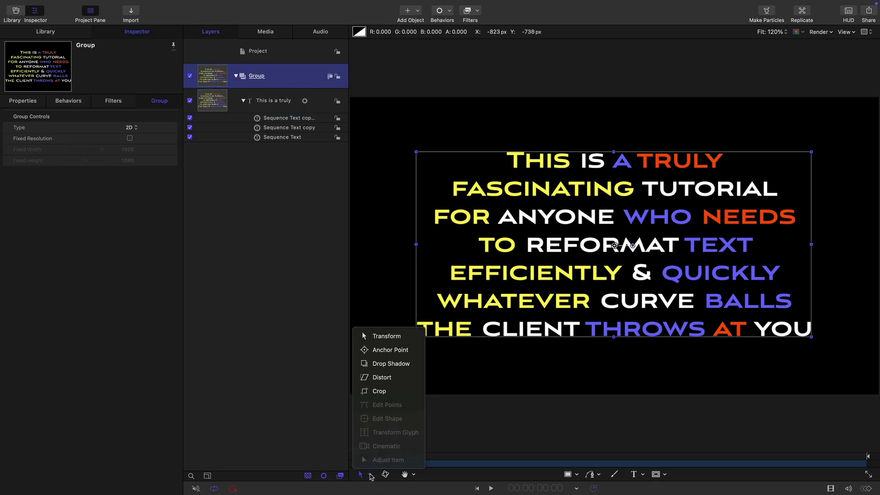
left_click(566, 416)
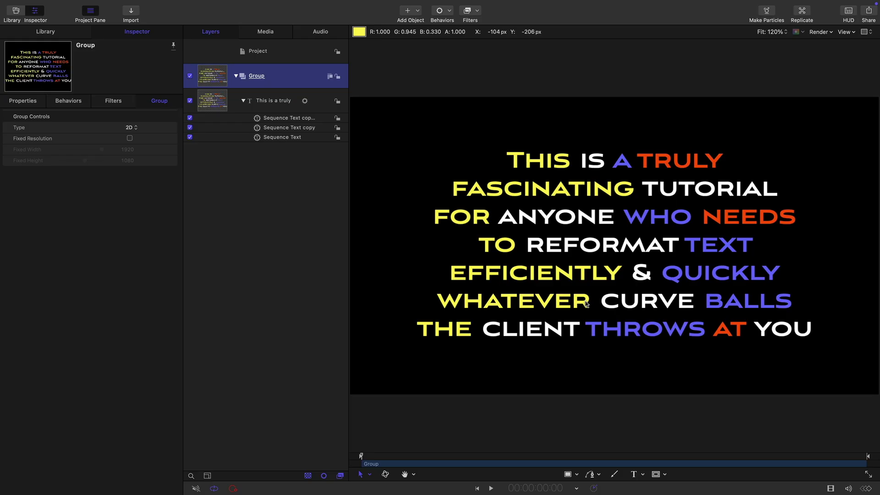
left_click(294, 120)
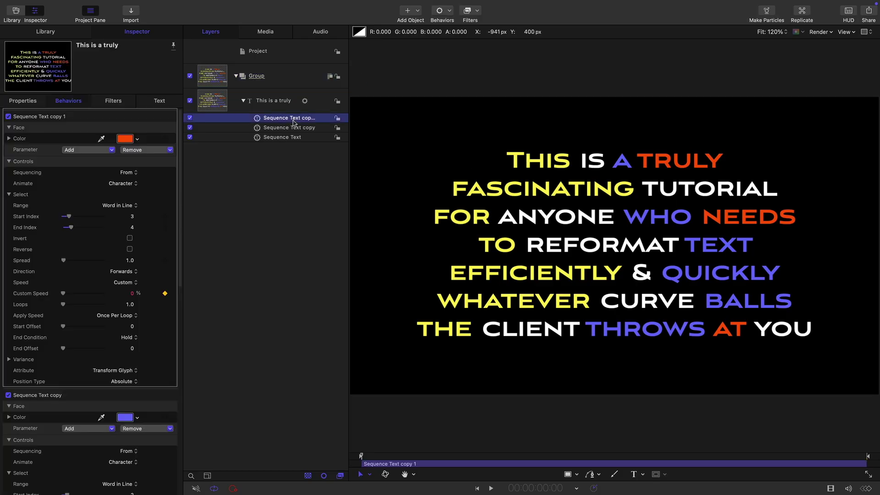
Step: Delete Sequence Text copy and copy 1, then select the remaining yellow Sequence Text behavior
left_click(295, 128, "shift")
right_click(297, 129)
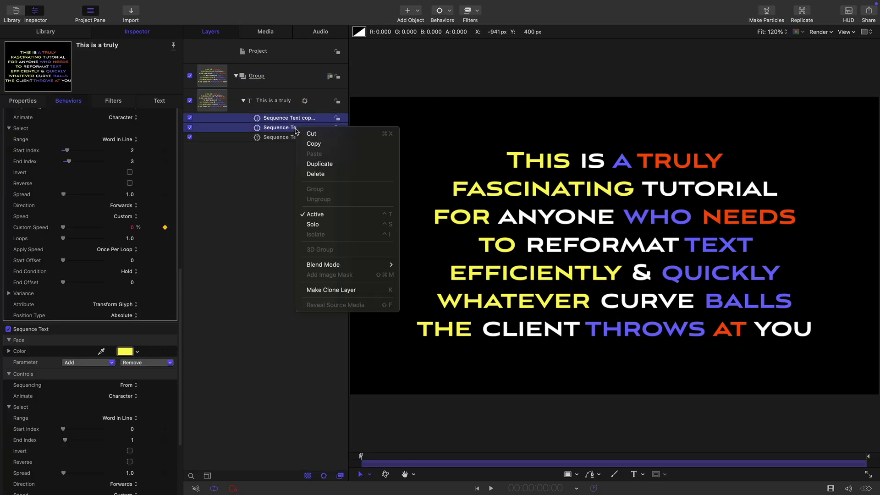
left_click(318, 176)
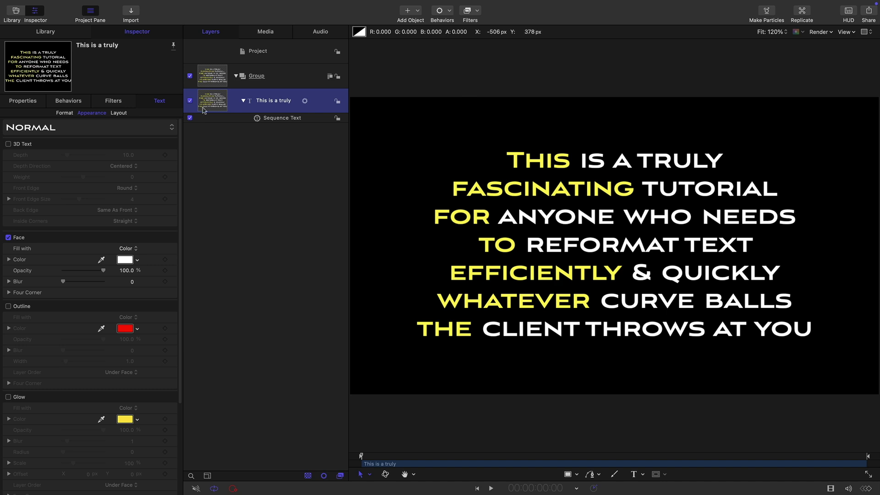
left_click(68, 101)
left_click(281, 119)
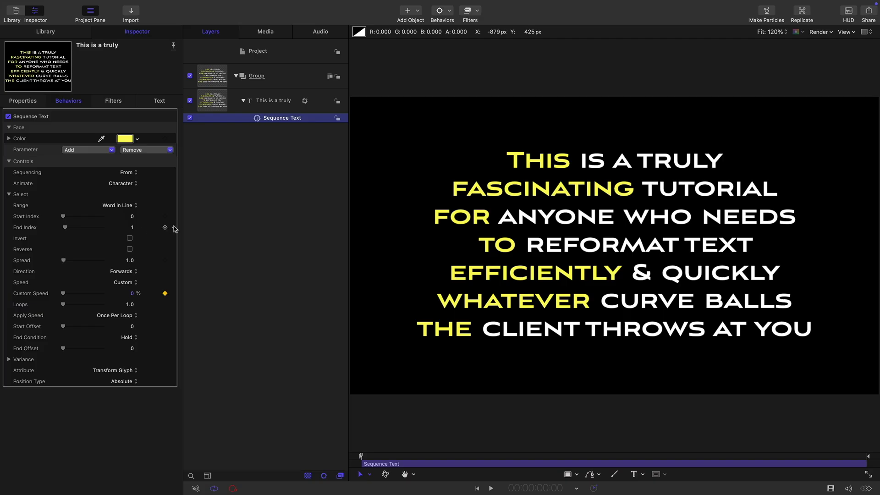
Step: Link End Index to the 'This is a truly' layer's Start Index with an offset of 1
left_click(174, 228)
mouse_move(264, 323)
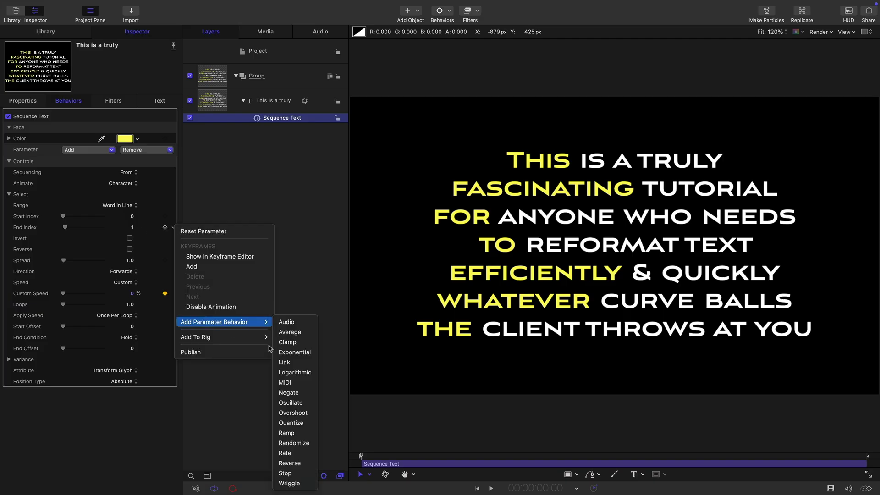
left_click(283, 363)
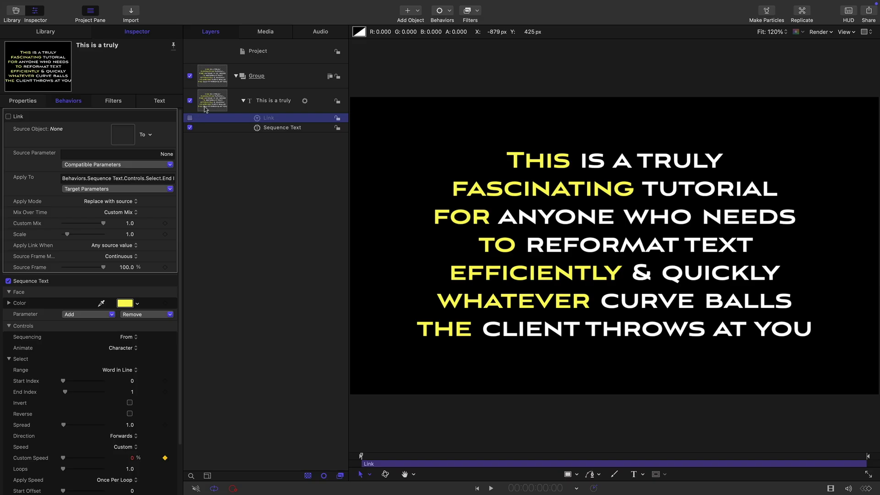
left_click_drag(205, 109, 121, 135)
left_click(120, 165)
mouse_move(77, 200)
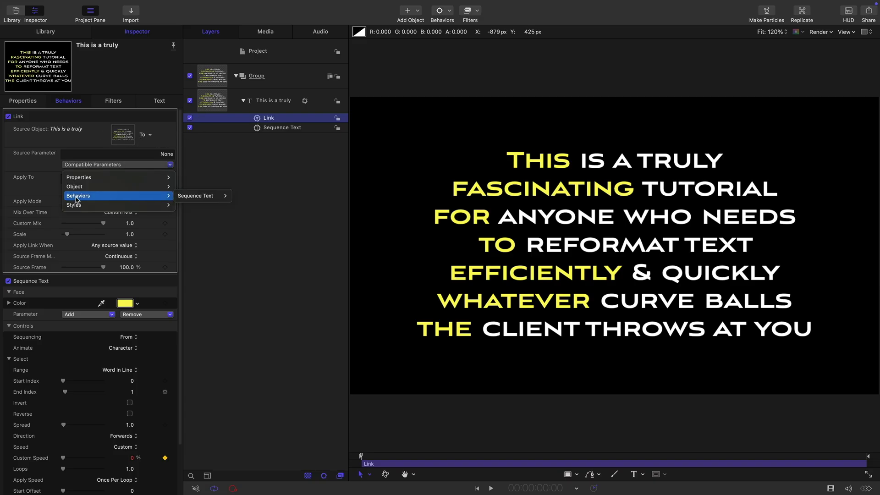
mouse_move(204, 200)
mouse_move(259, 213)
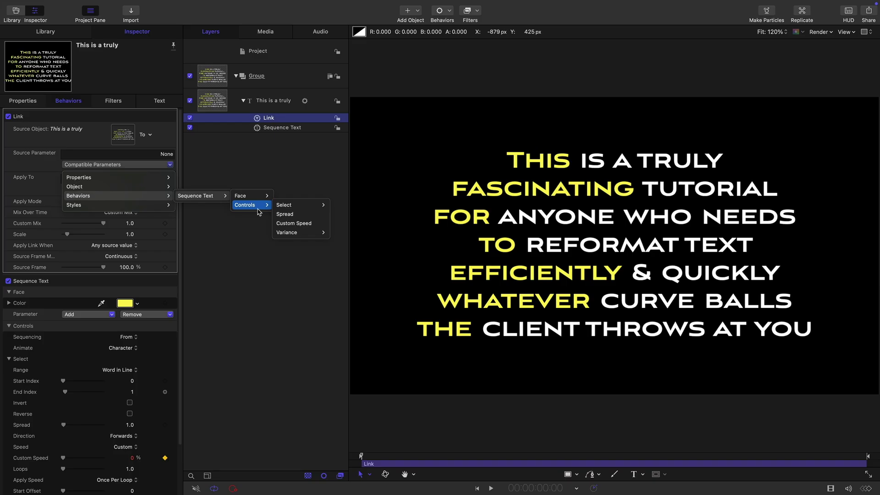
mouse_move(293, 205)
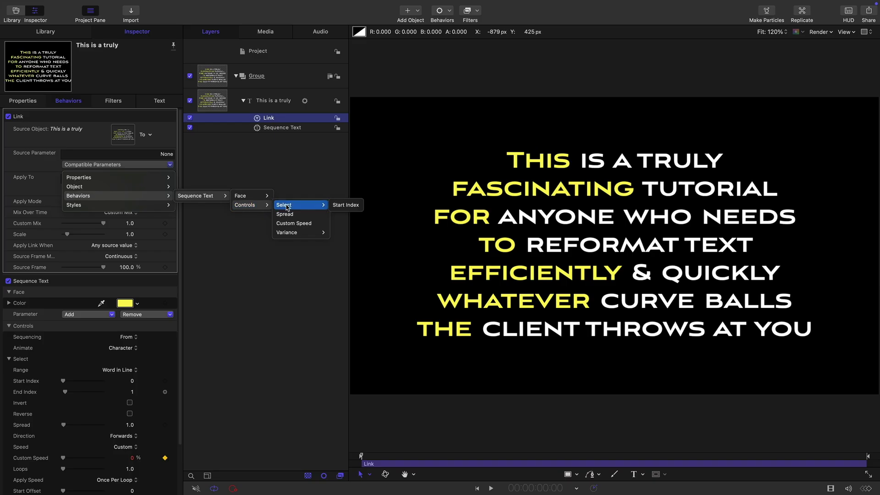
left_click(353, 208)
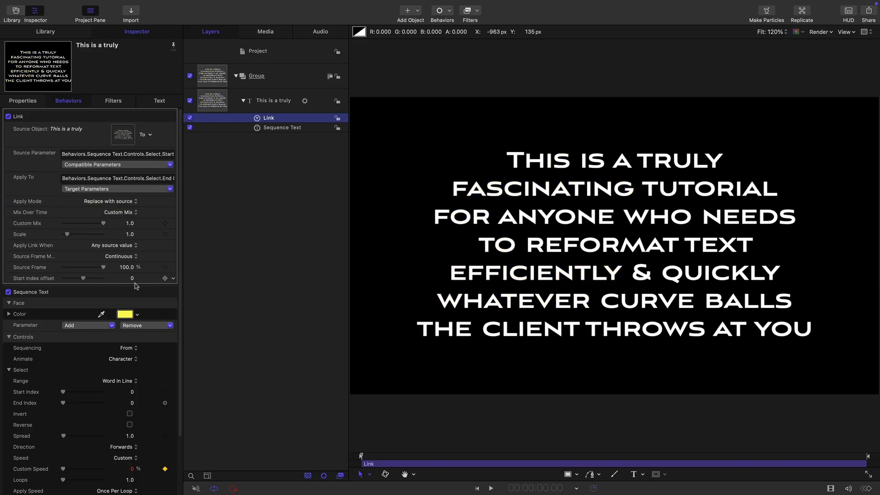
left_click(132, 278)
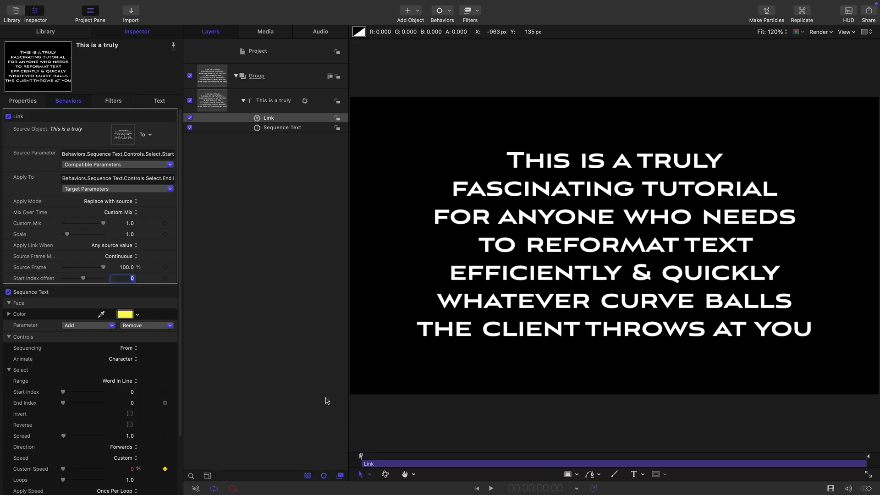
type("1.")
key("Return")
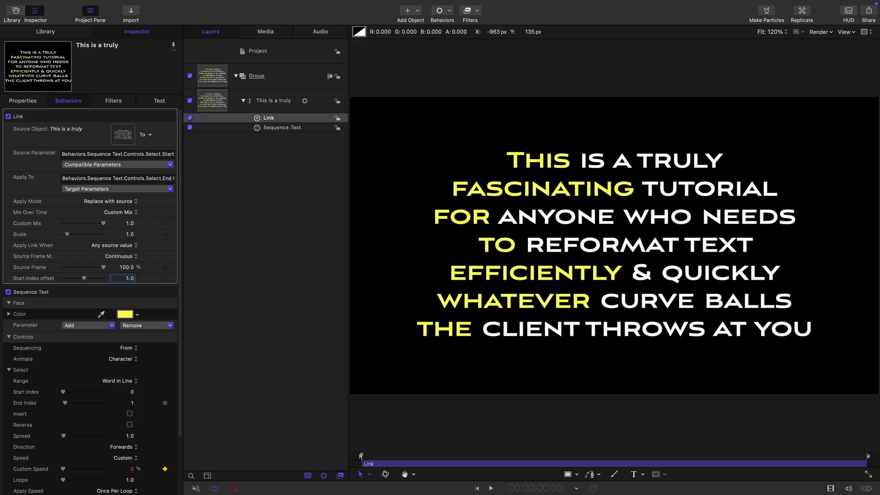
Step: Set Range to Word and slide Start Index to 6 so only FOR is yellow
left_click(163, 117)
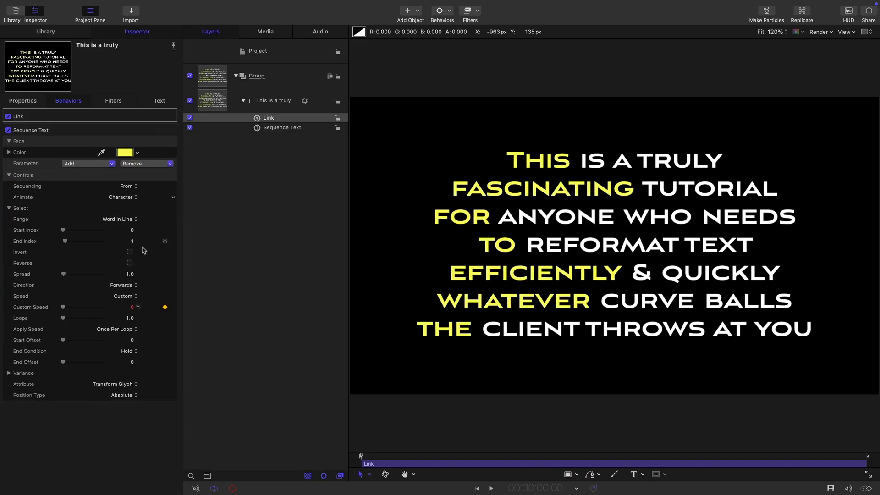
left_click(121, 219)
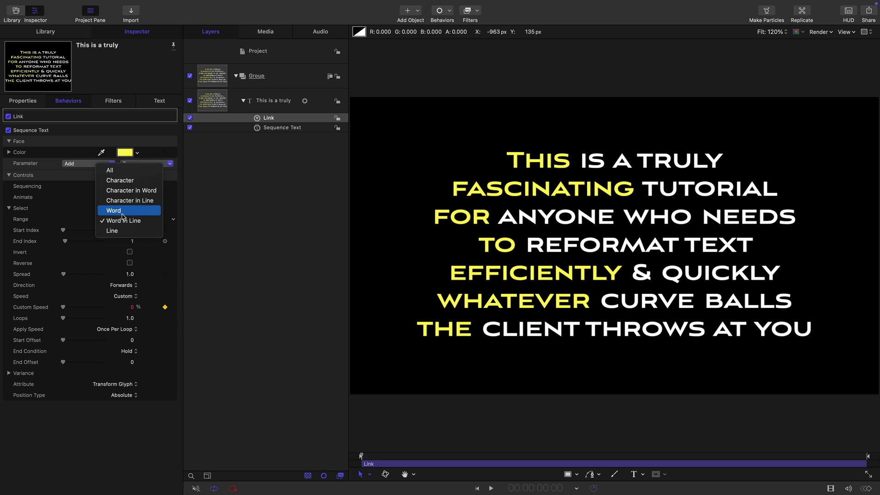
left_click(123, 211)
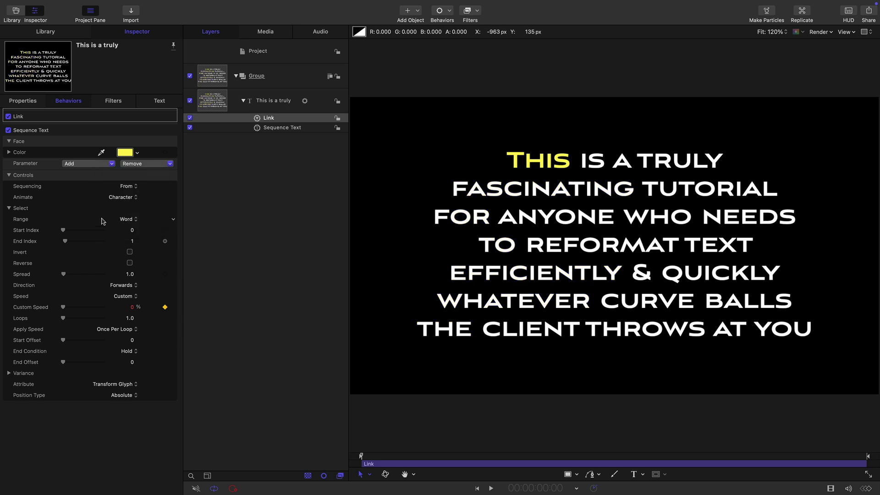
left_click_drag(63, 231, 86, 234)
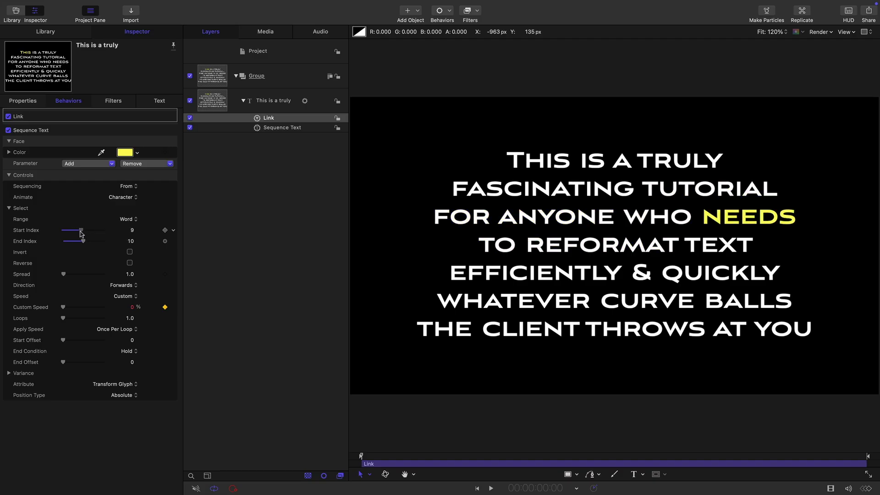
left_click_drag(87, 233, 75, 231)
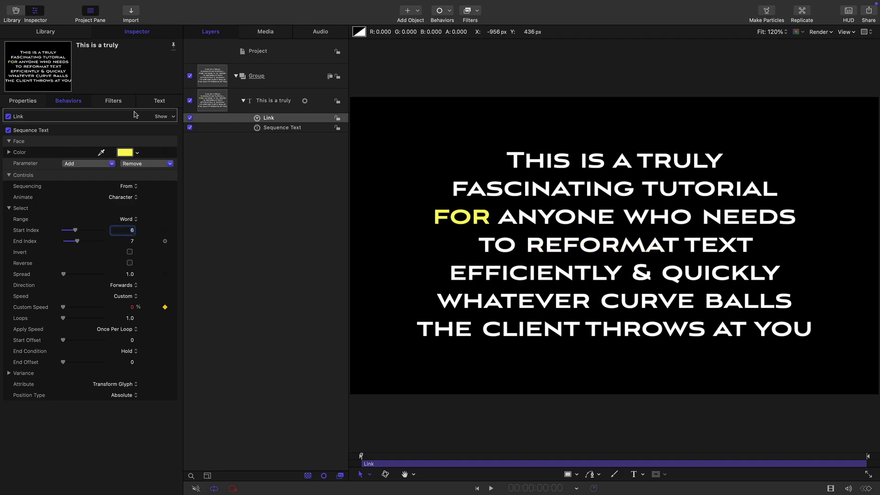
Step: Set the Link's Start Index offset to 2 so two words highlight together
left_click(163, 117)
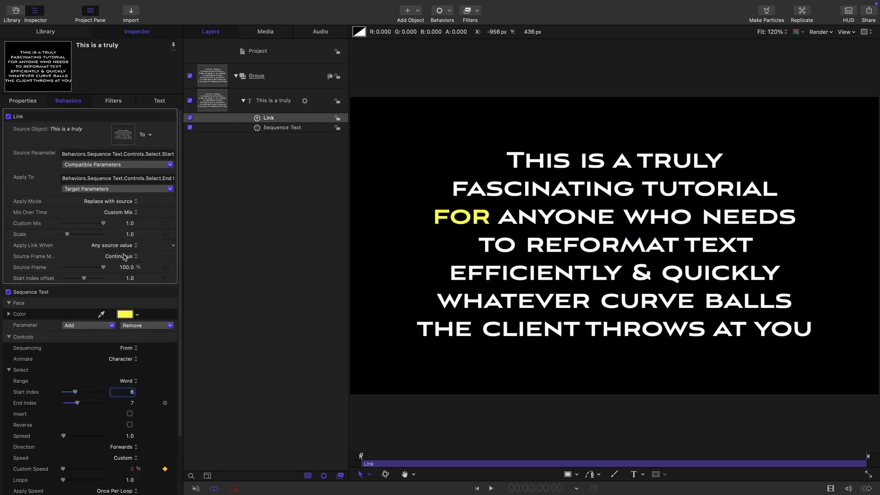
left_click(130, 278)
type("2")
key("Return")
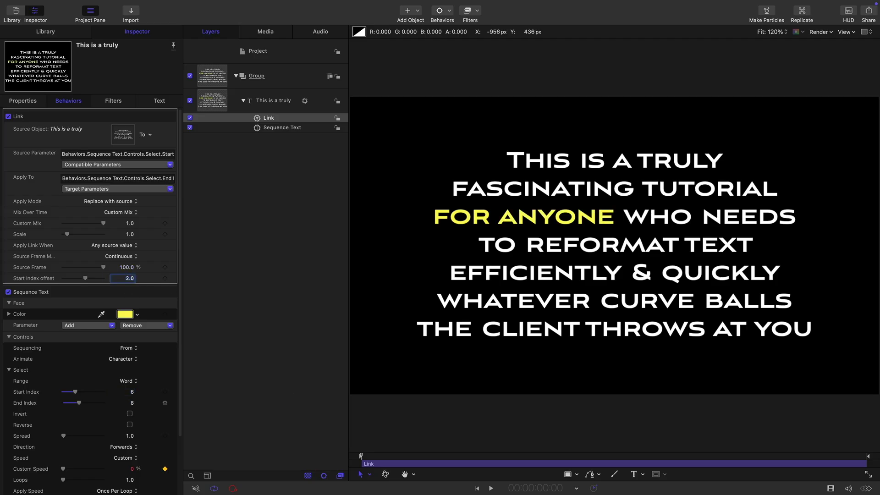
left_click_drag(75, 393, 72, 395)
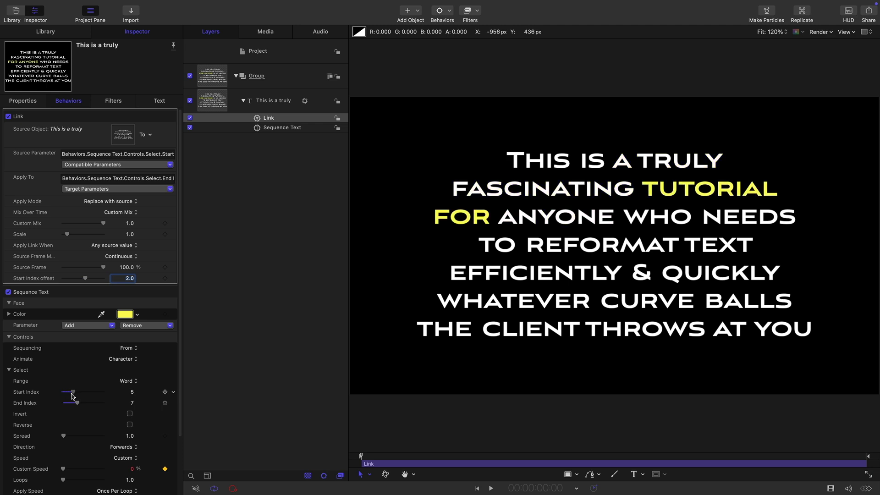
Step: Switch Range to Line, raise the offset to 3, and move Start Index back to 0
left_click(126, 381)
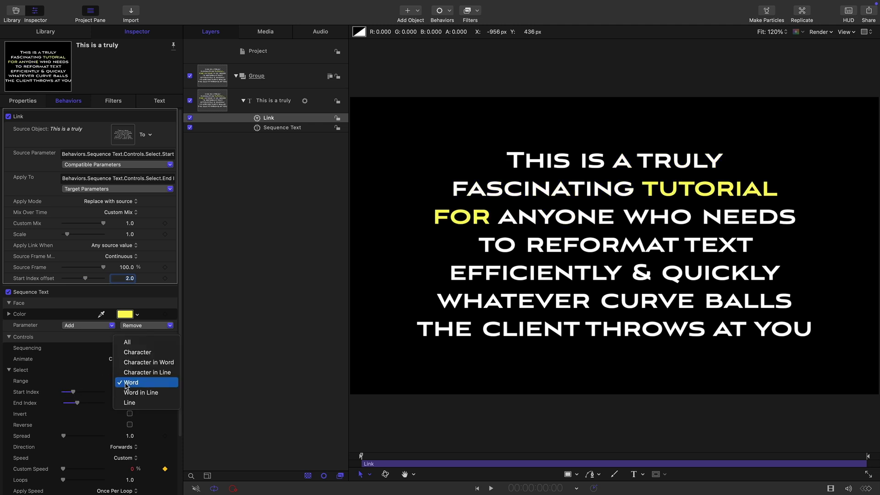
left_click(128, 403)
mouse_move(73, 393)
left_mouse_down()
mouse_move(43, 394)
mouse_move(68, 394)
left_mouse_up()
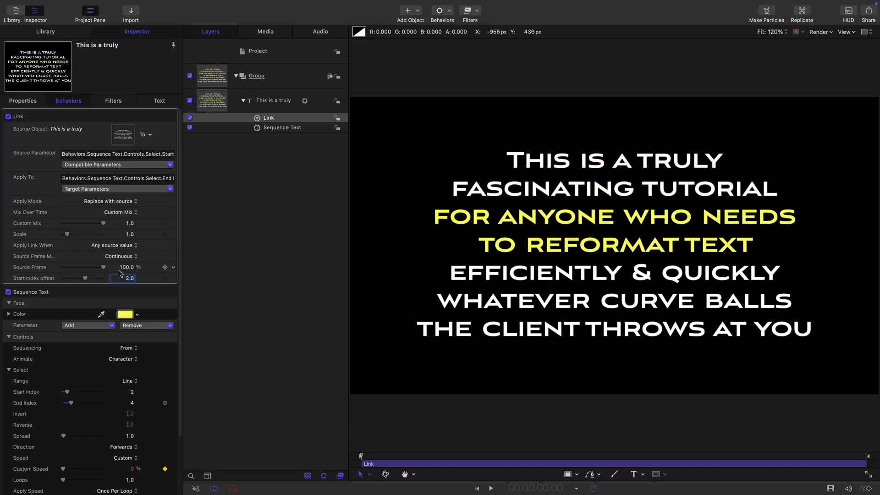
left_click_drag(120, 274, 129, 274)
left_click_drag(67, 392, 44, 393)
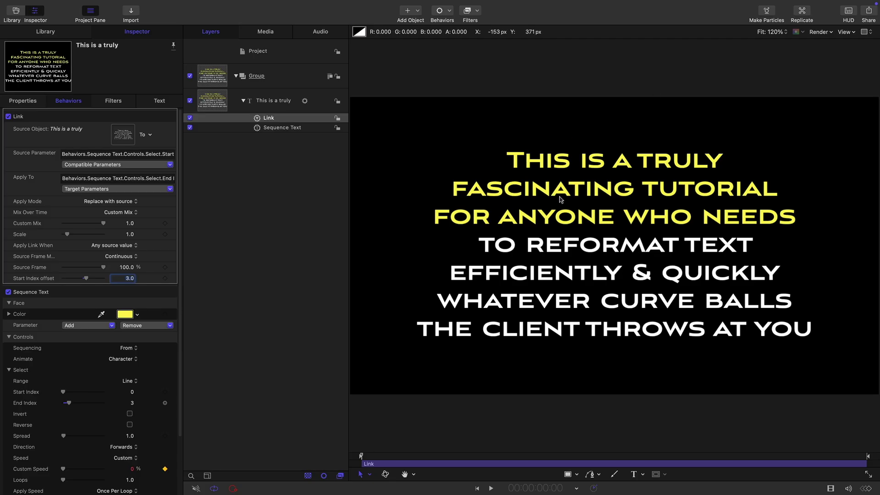
Step: Delete the Link behavior and remove the yellow Face Color from Sequence Text
right_click(257, 119)
left_click(274, 161)
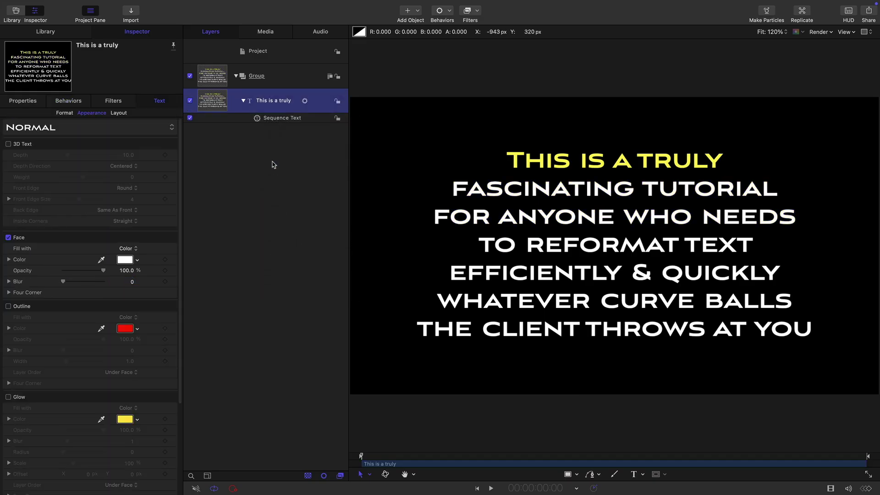
left_click(73, 102)
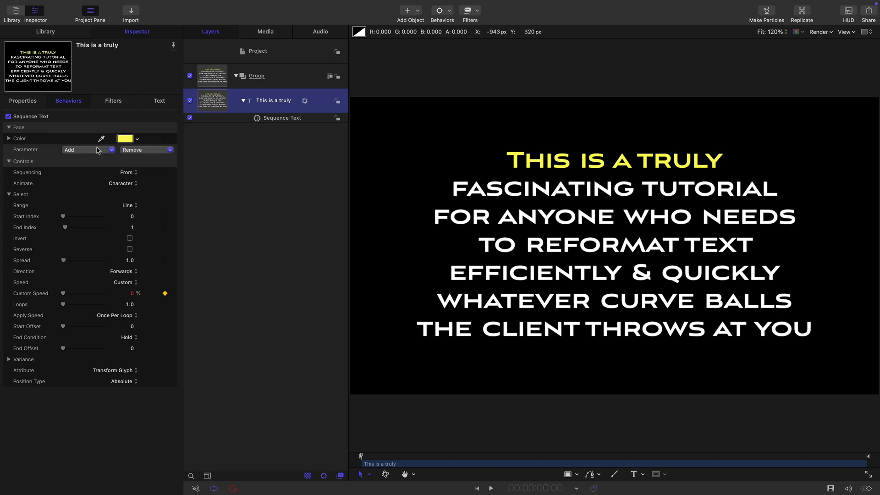
key("super+z")
Step: Animate Position in Sequence Text with a Y offset of 15 px
left_click(85, 129)
mouse_move(75, 144)
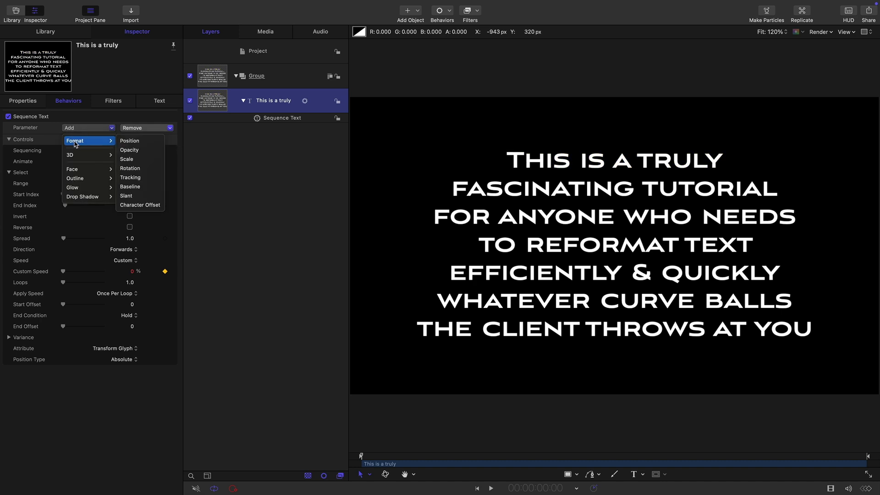
left_click(129, 141)
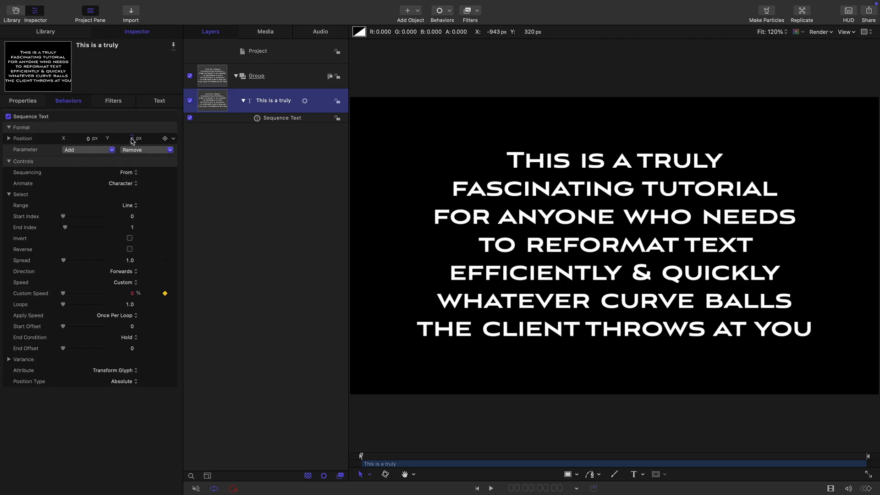
left_click(132, 139)
type("15")
key("Return")
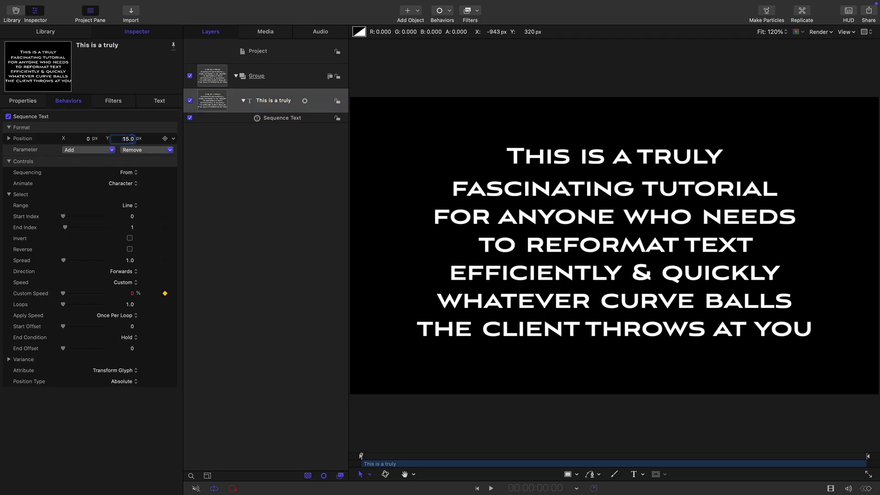
left_click(122, 293)
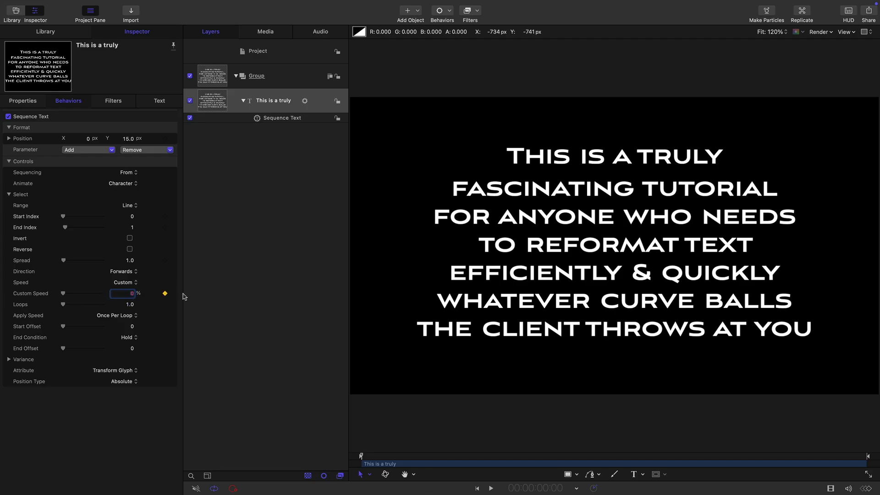
Step: Set Custom Speed to 50%, Range to All, Direction to Random, and Spread to 54
double_click(126, 294)
type("50")
key("Return")
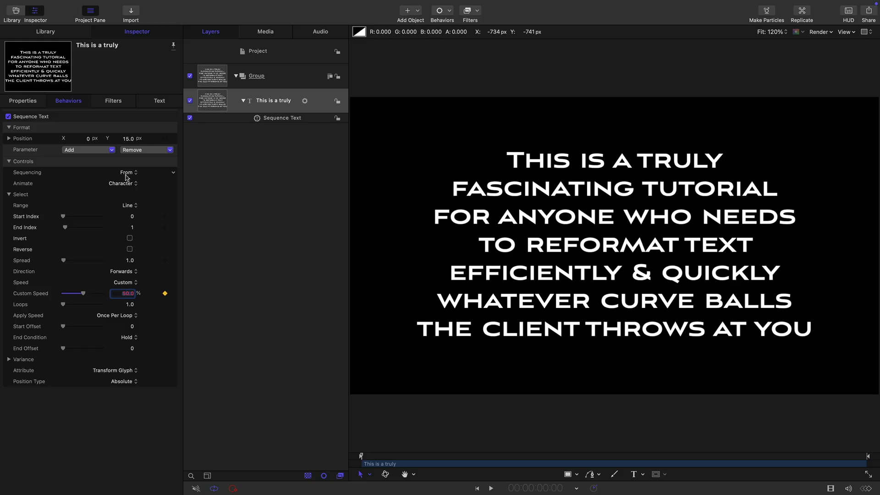
left_click(132, 206)
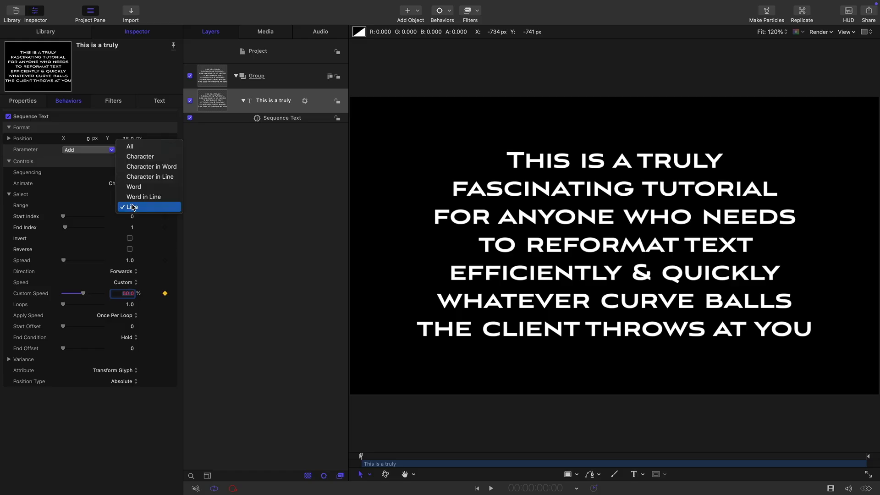
left_click(148, 148)
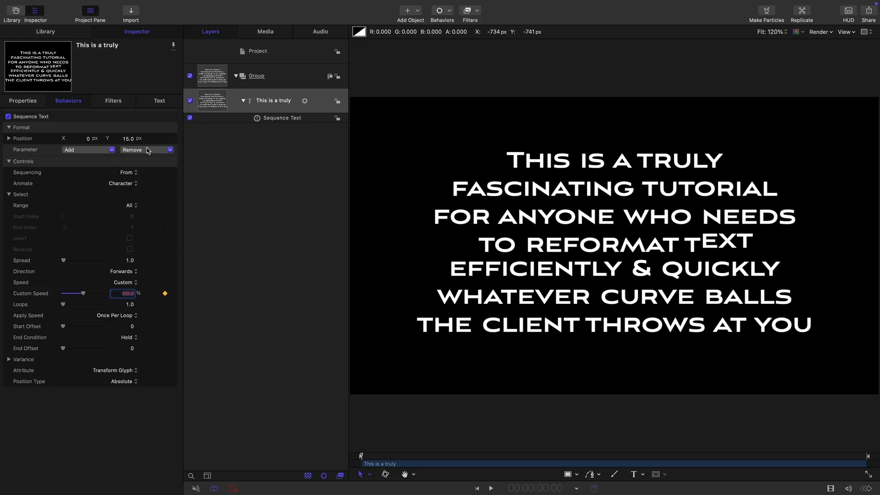
left_click(122, 271)
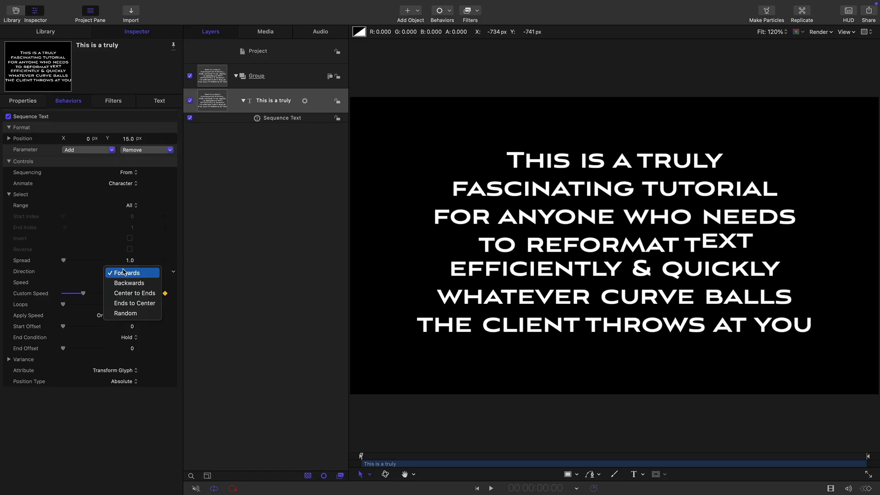
left_click(130, 316)
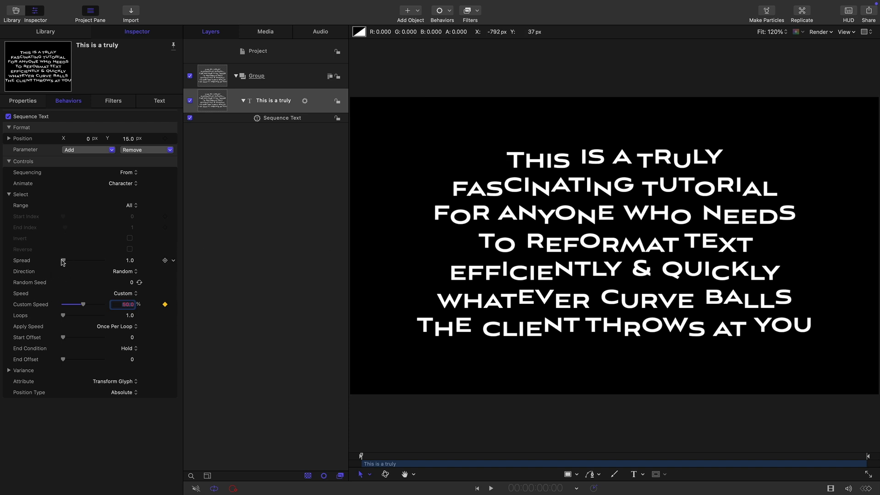
left_click_drag(64, 262, 85, 262)
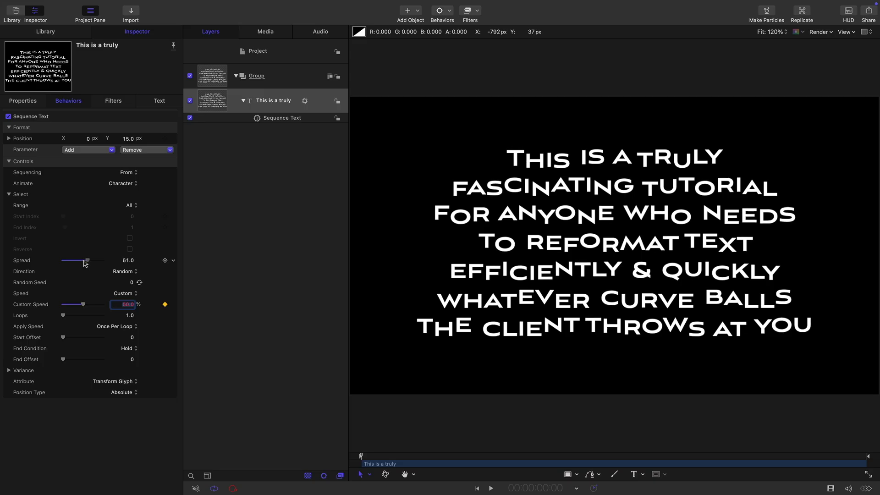
Step: Add a blue Face Color to the Sequence Text animation and raise Spread to 100
left_click(87, 151)
mouse_move(91, 192)
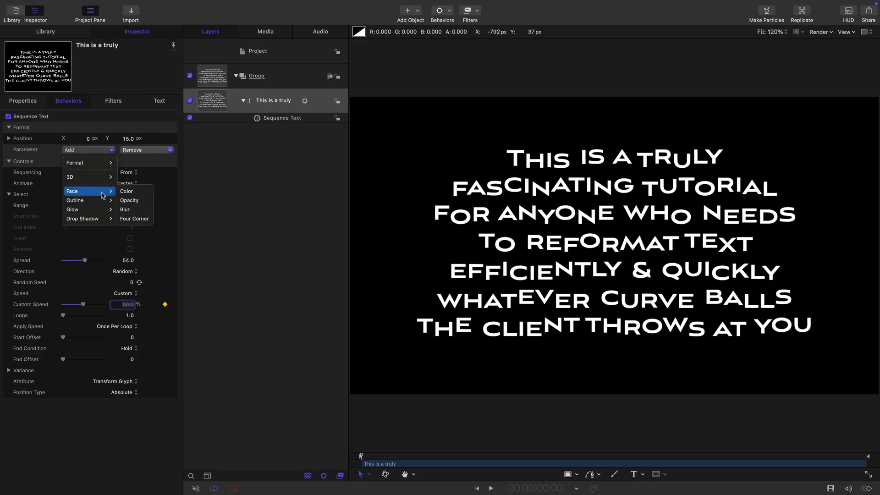
left_click(131, 195)
left_click(125, 161)
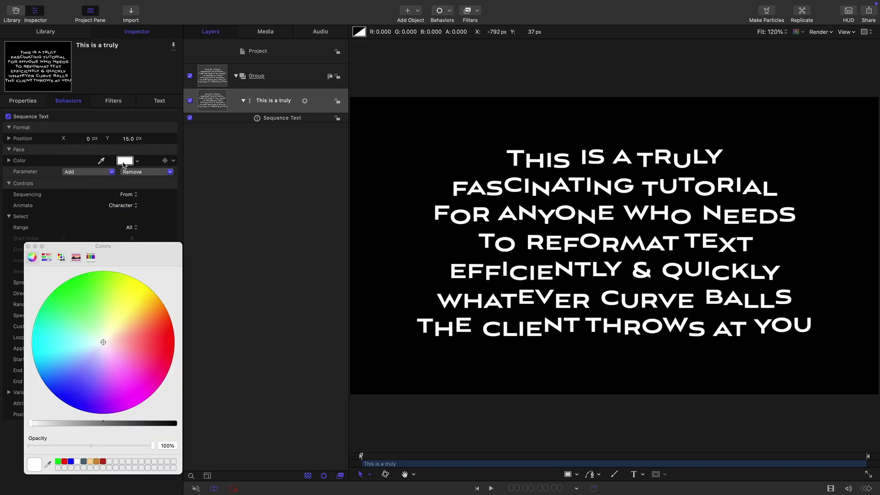
left_click_drag(114, 343, 43, 388)
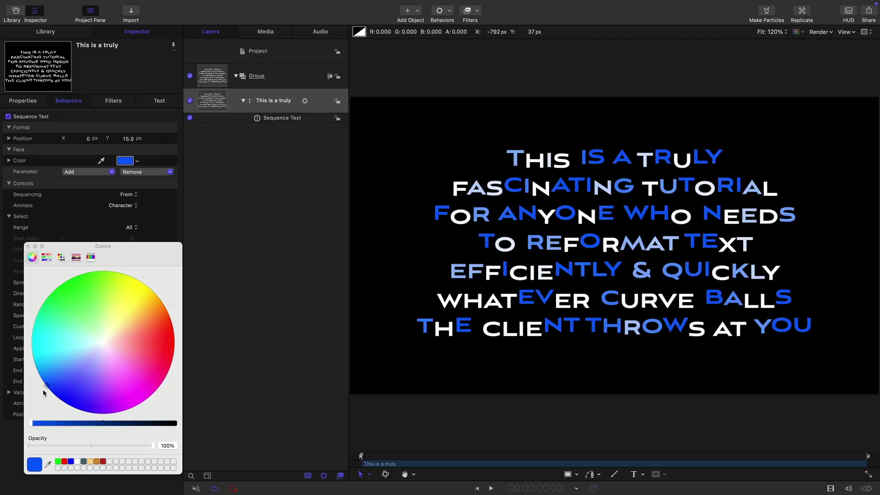
left_click(28, 247)
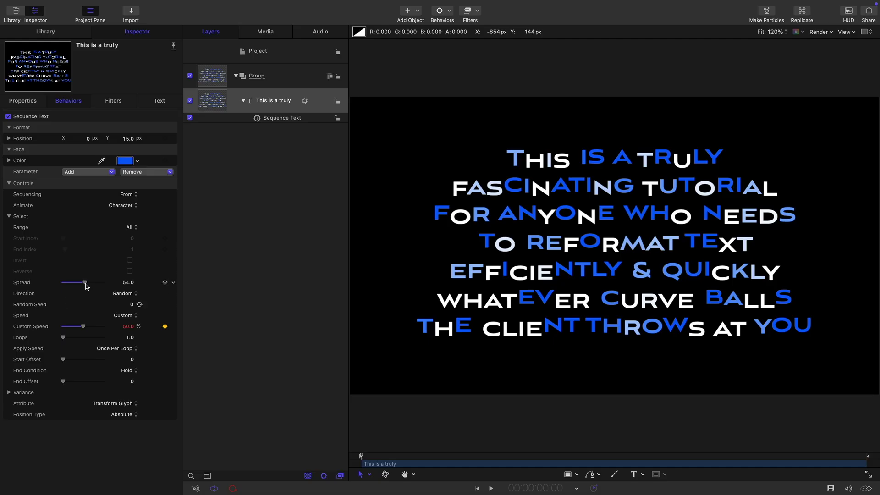
left_click_drag(86, 284, 124, 283)
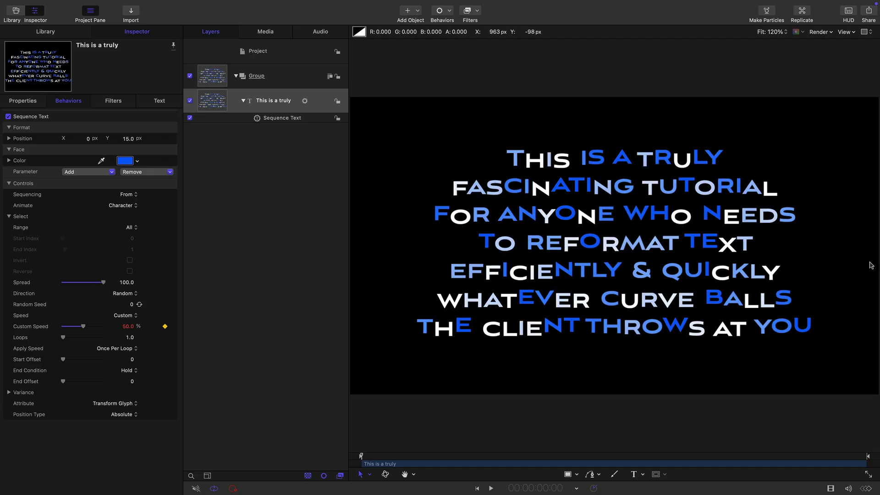